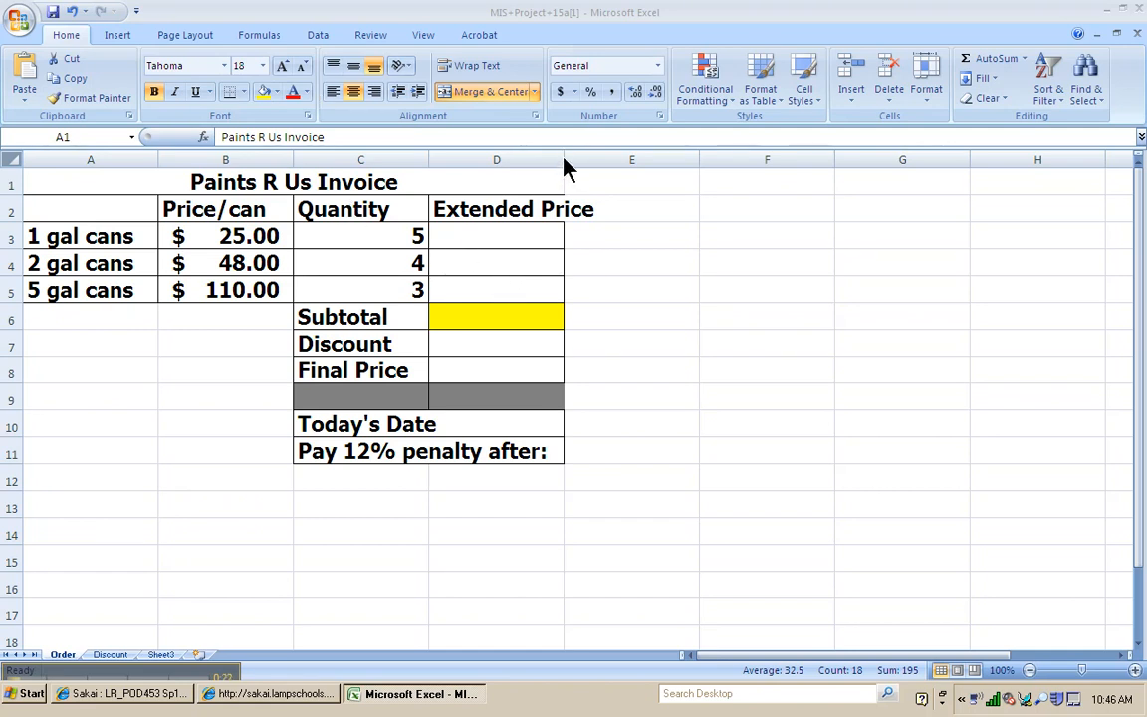
Widen all columns on the Order sheet to fit the Extended Price heading, and review the discount tiers on the Discount sheet
drag(563, 160, 602, 166)
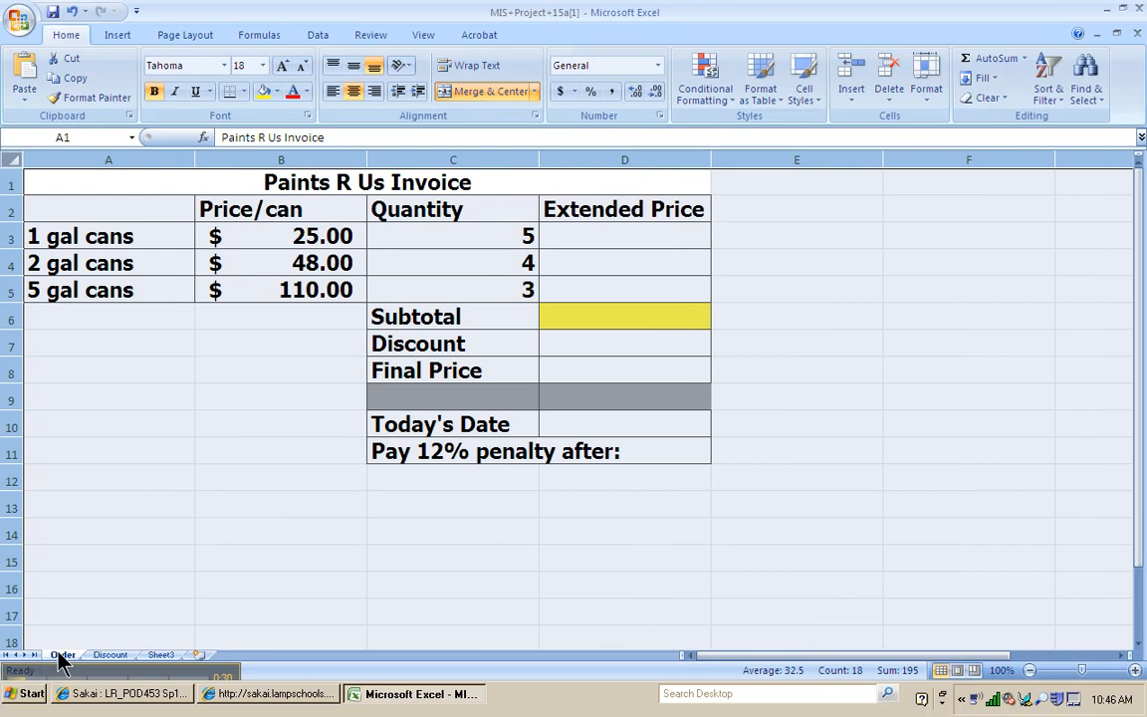
click(100, 643)
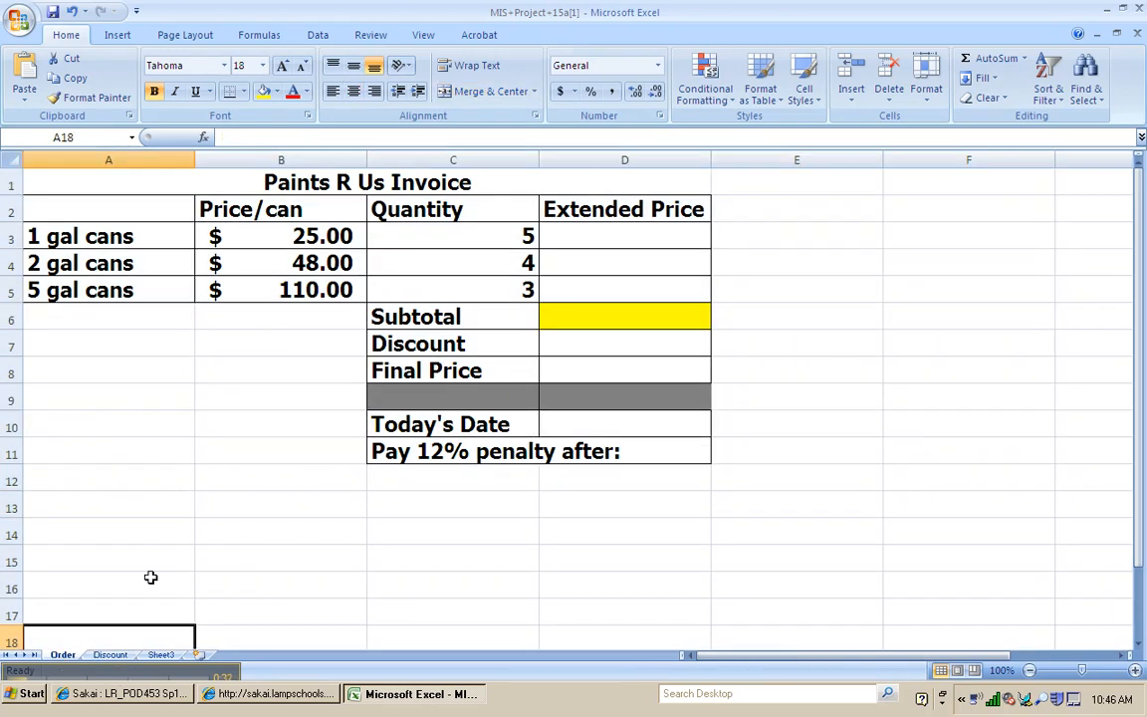
click(110, 655)
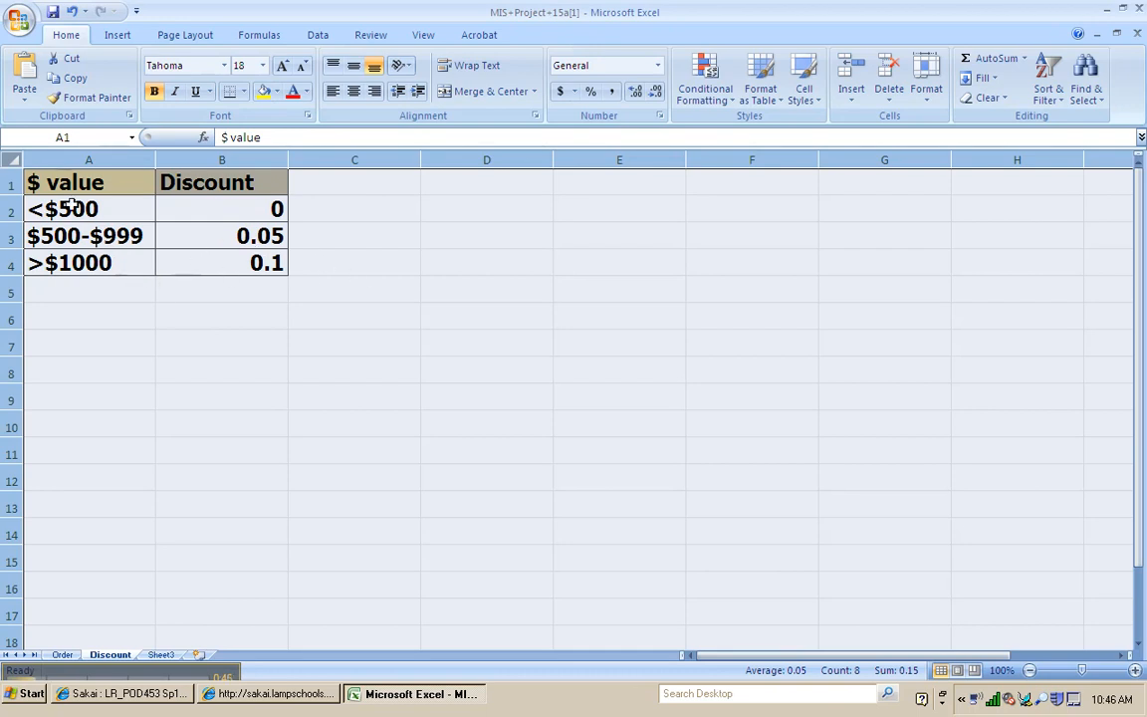
click(63, 654)
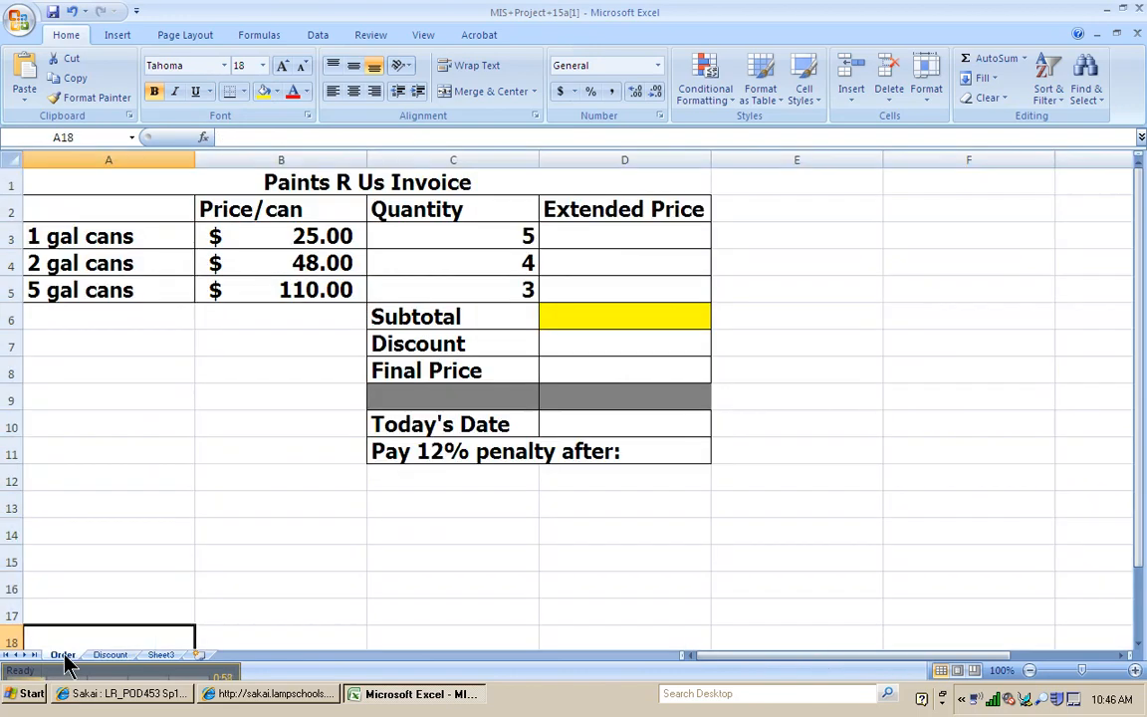
Enter the formula =B3*C3 in cell D3 to calculate the extended price of the 1 gal cans
click(578, 236)
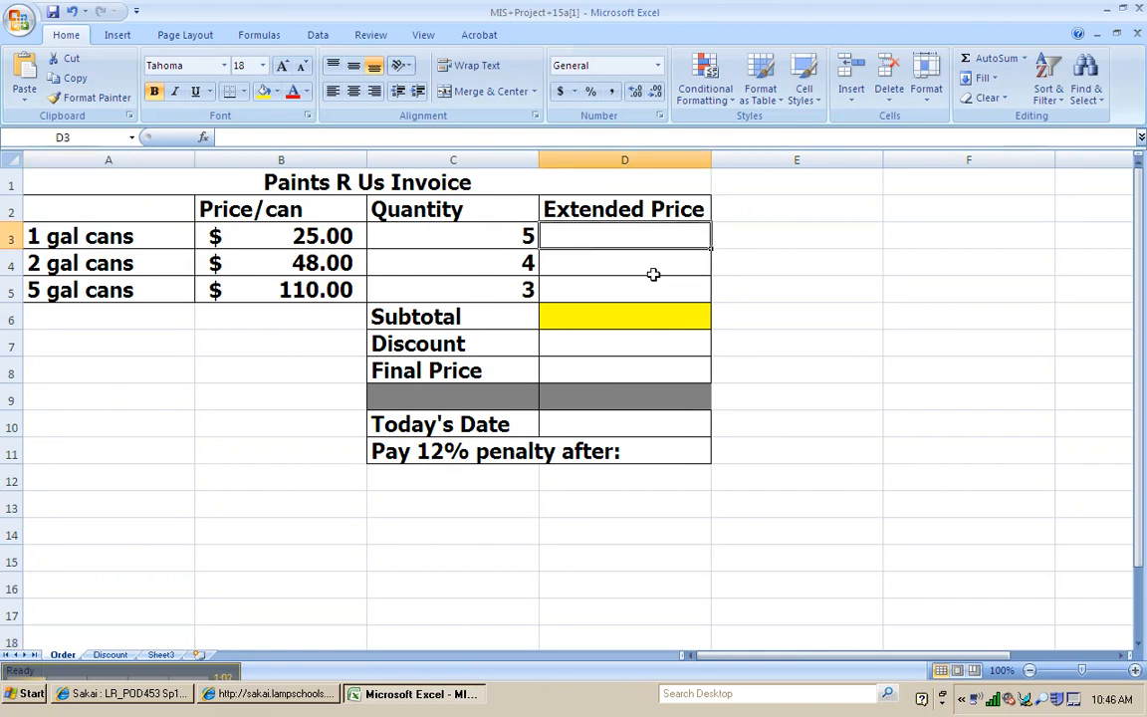
text(=)
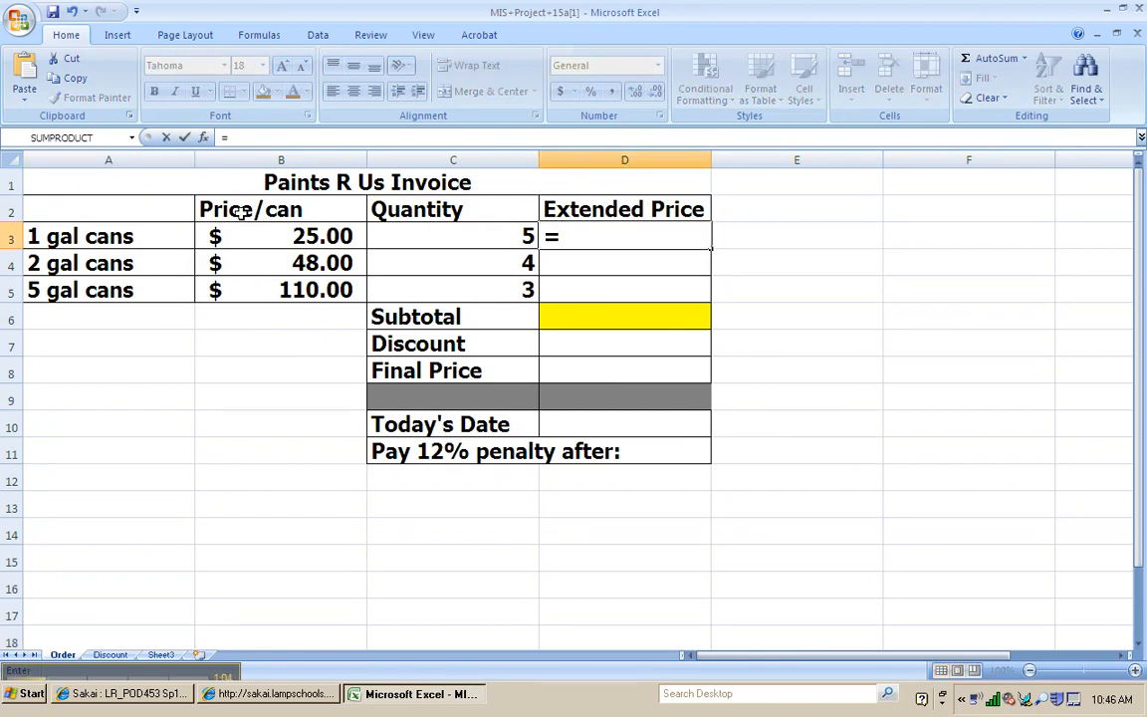
click(270, 228)
text(*)
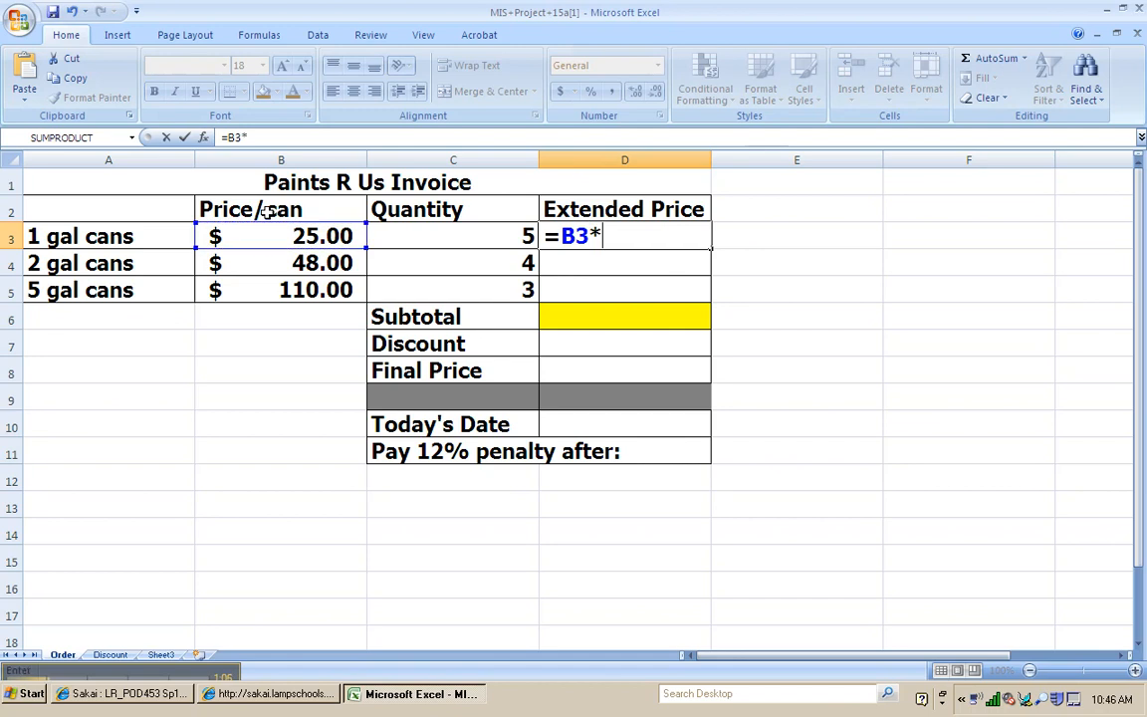
click(466, 237)
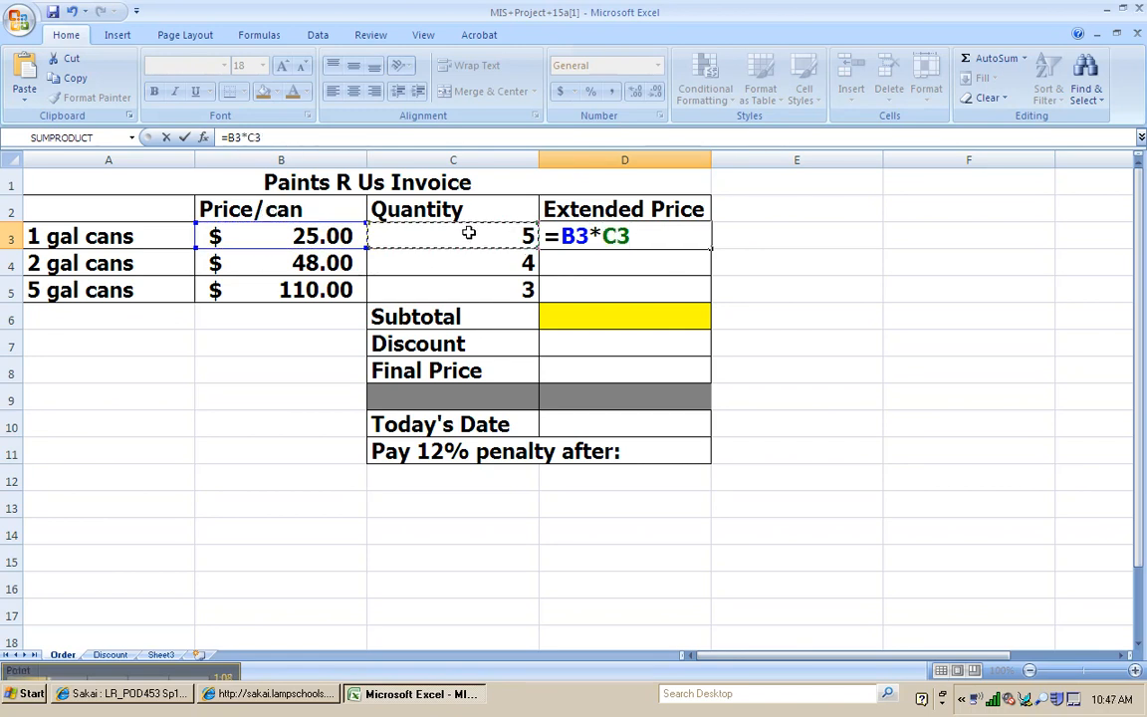
key(Return)
Fill the D3 extended price formula down to D5, and total the extended prices in Subtotal cell D6 with AutoSum
click(709, 245)
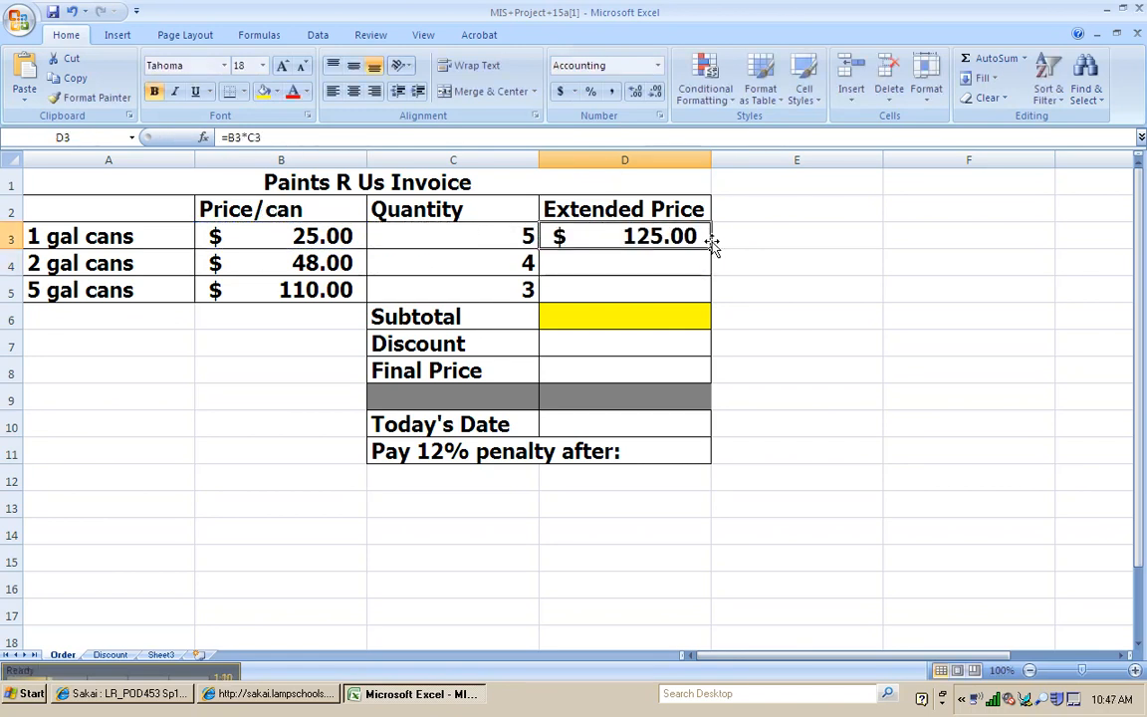
drag(711, 249, 716, 302)
drag(587, 239, 660, 314)
click(970, 59)
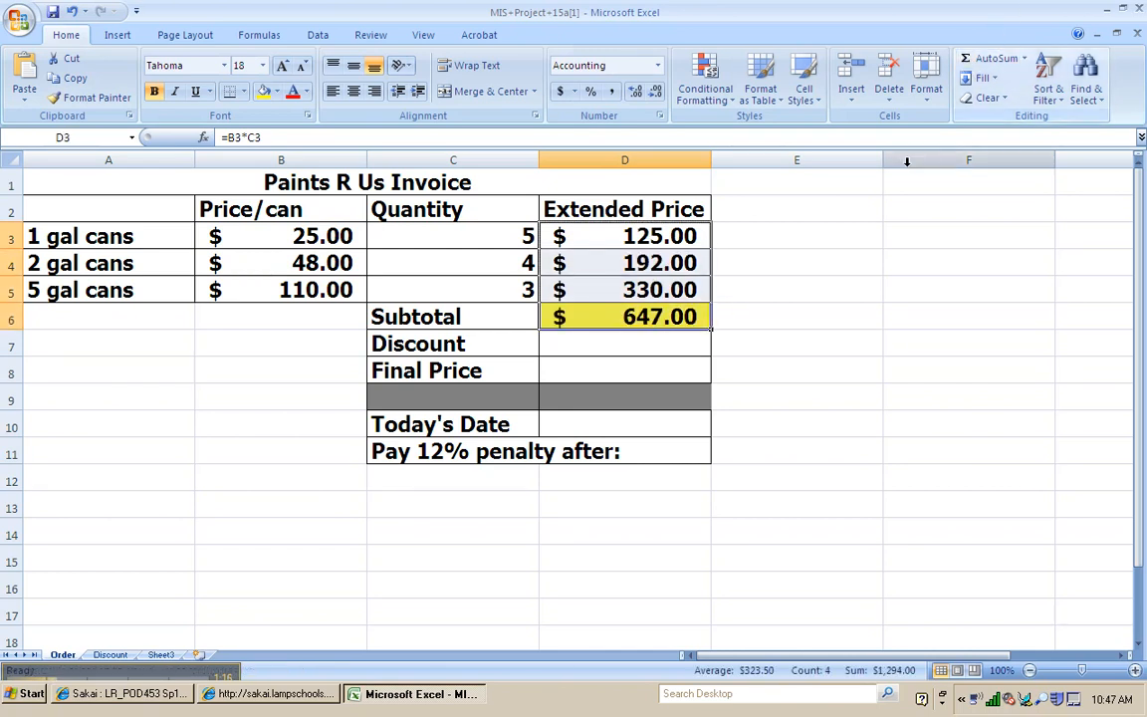
Enter the formula =NOW() in cell D10 for Today's Date
click(575, 347)
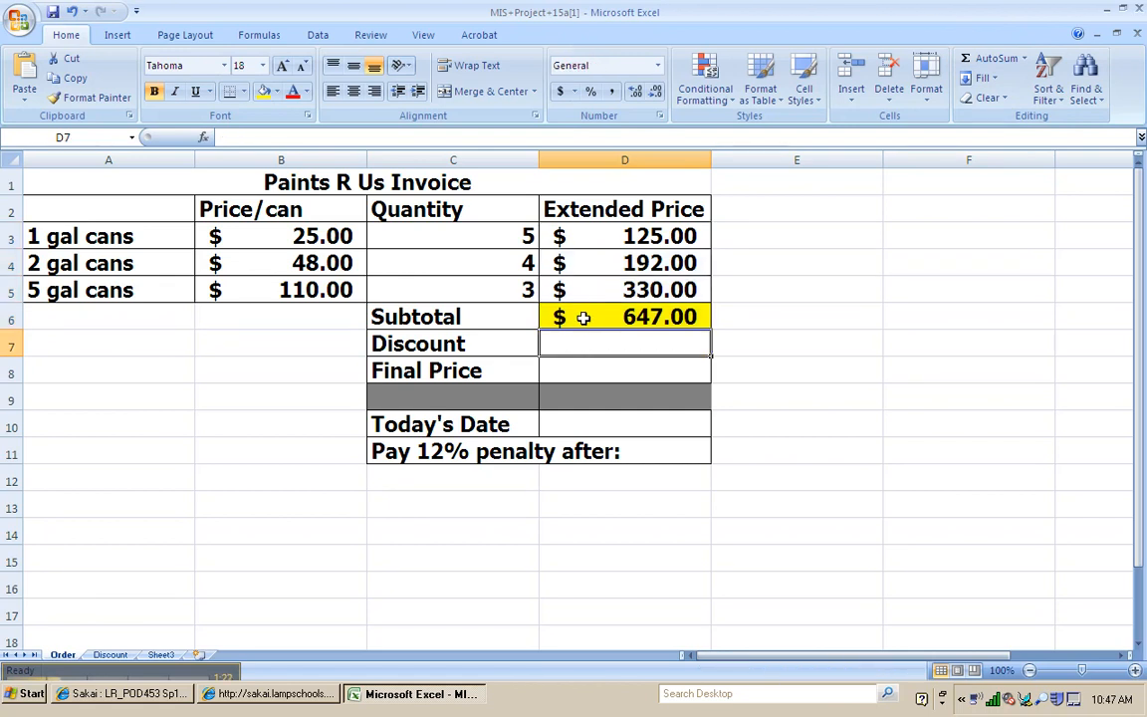
click(579, 416)
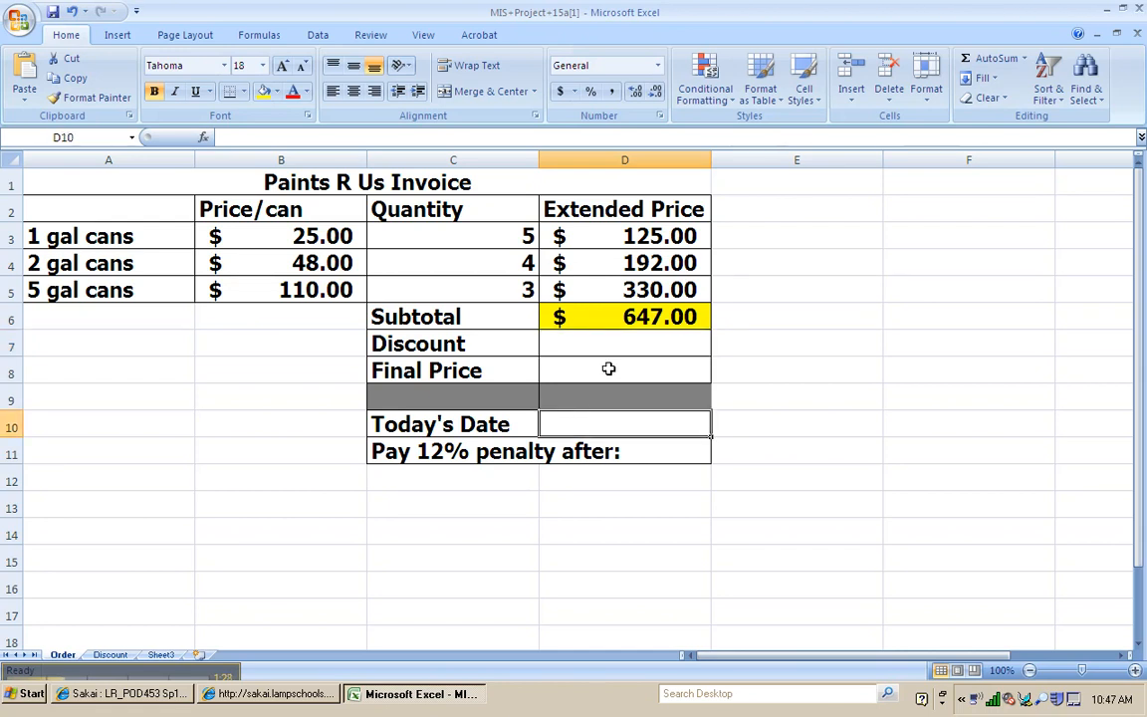
text(=N)
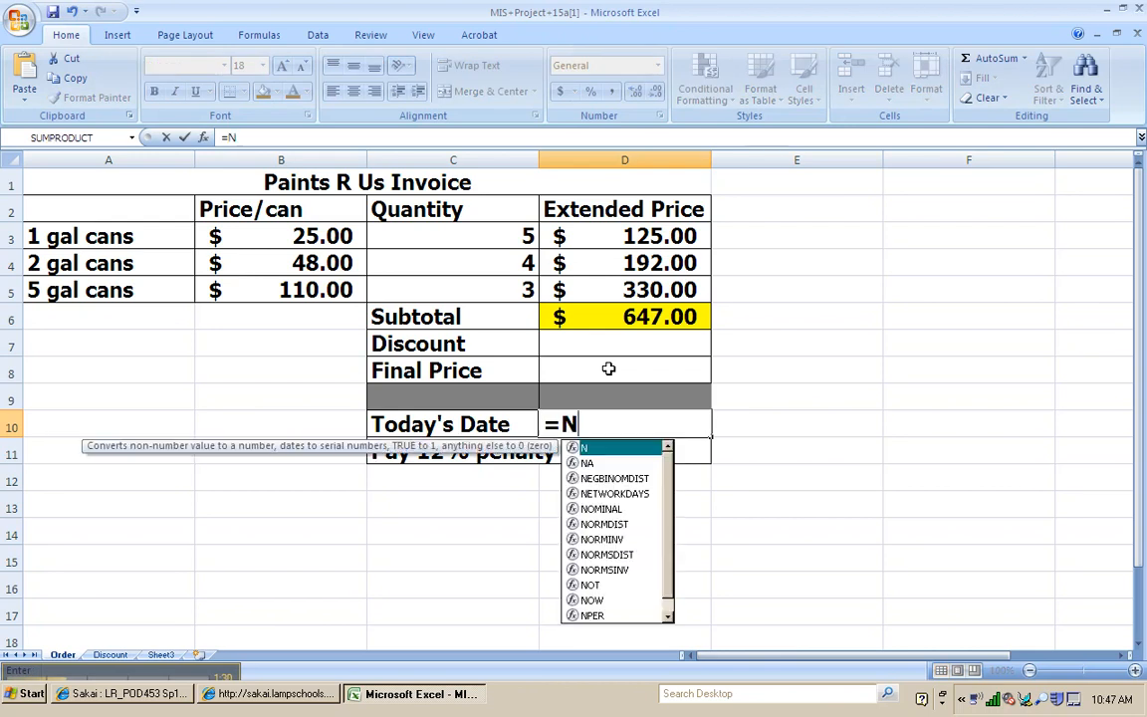
text(OW())
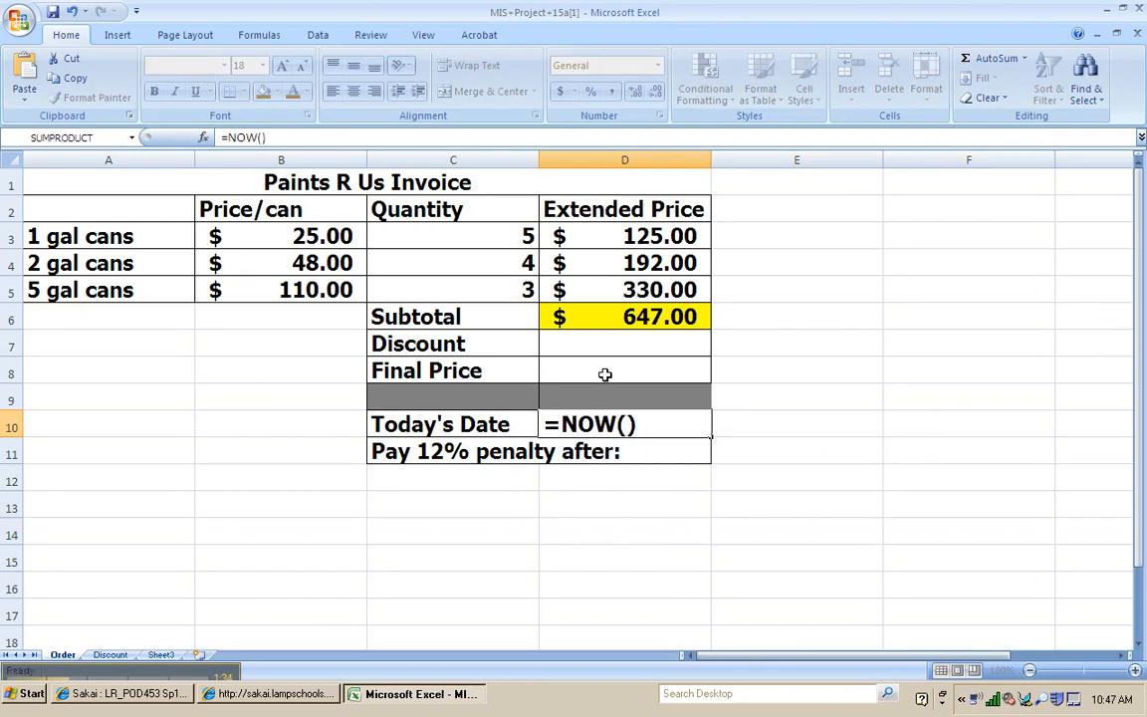
key(Return)
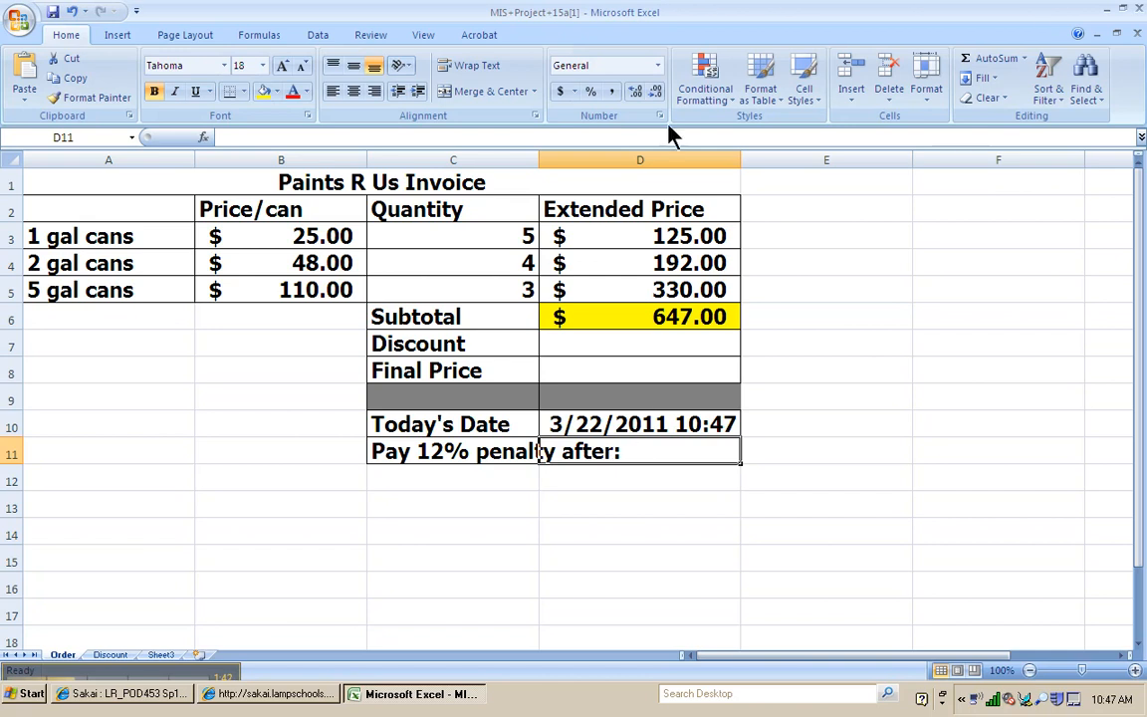
Widen column C to fit the penalty label, and enter =D10+10 in cell D11 as the penalty date
drag(539, 159, 631, 162)
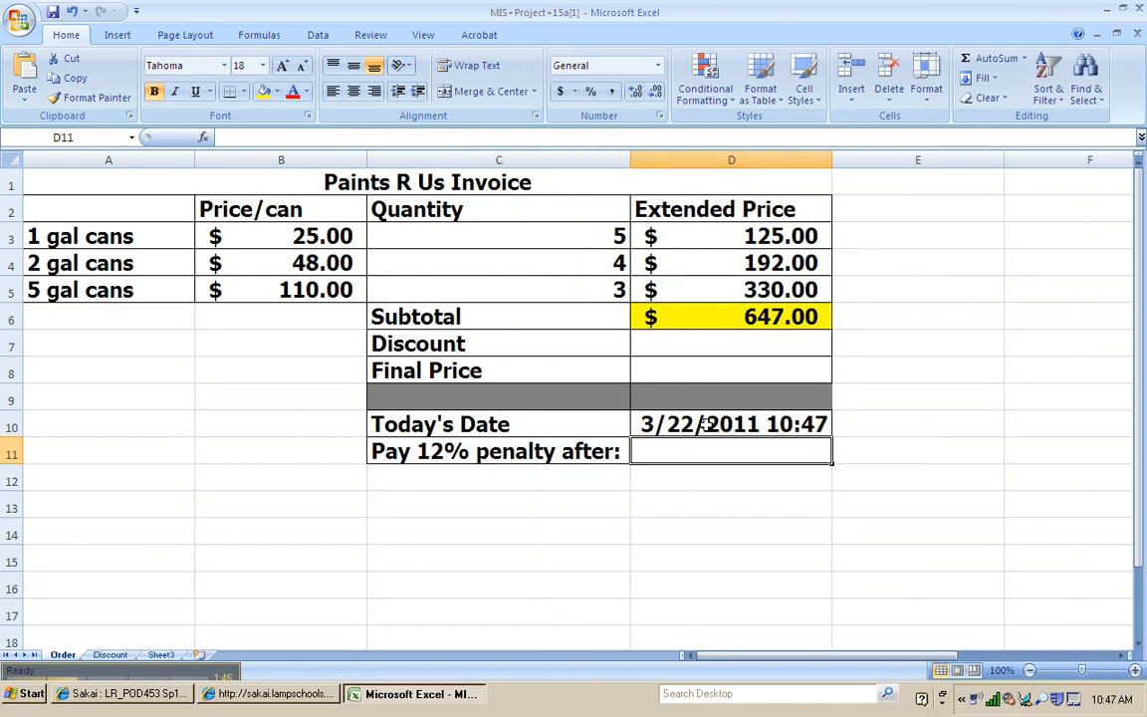
text(=)
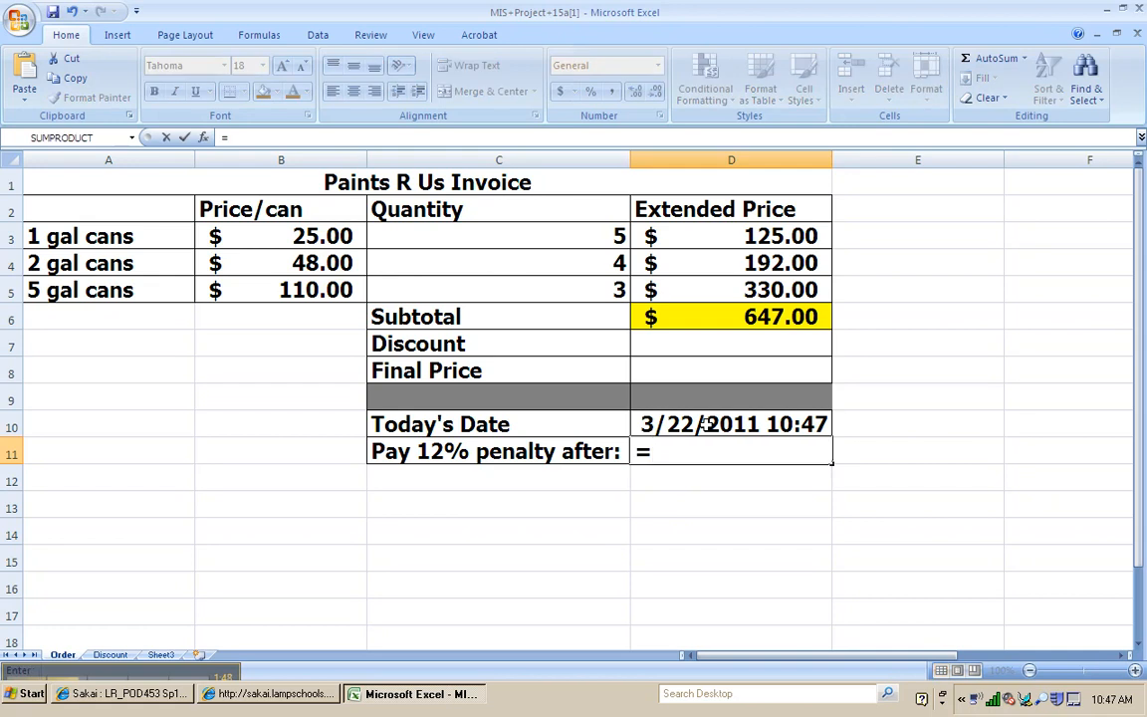
click(704, 424)
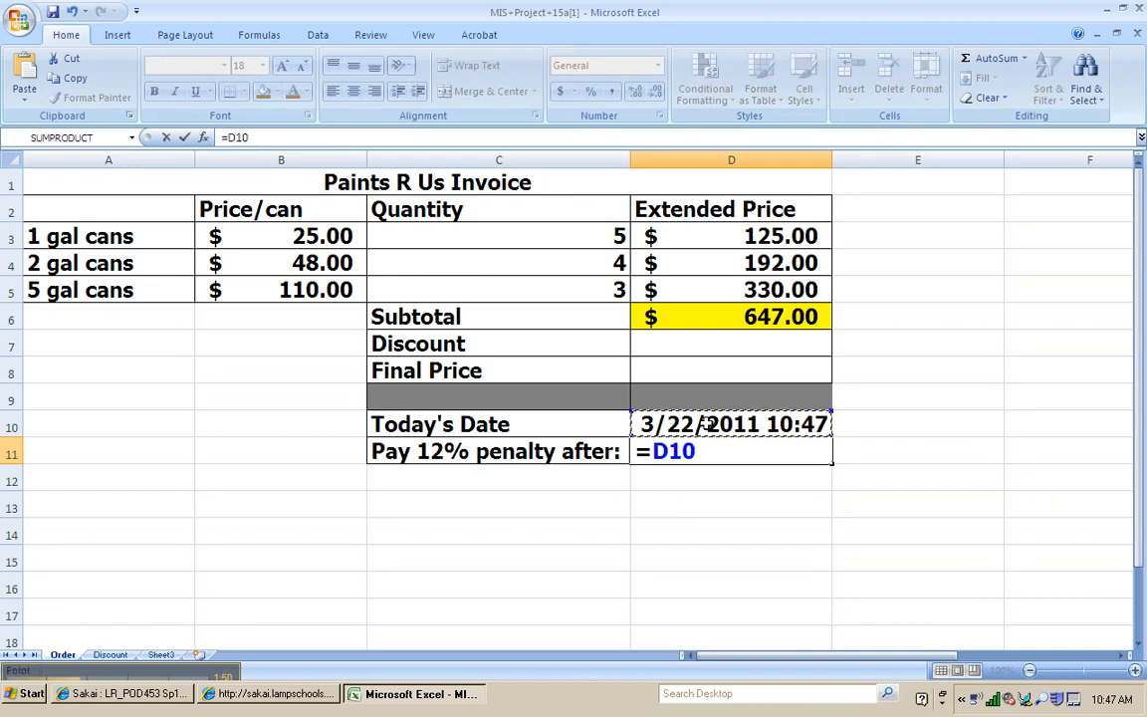
text(+10)
key(Return)
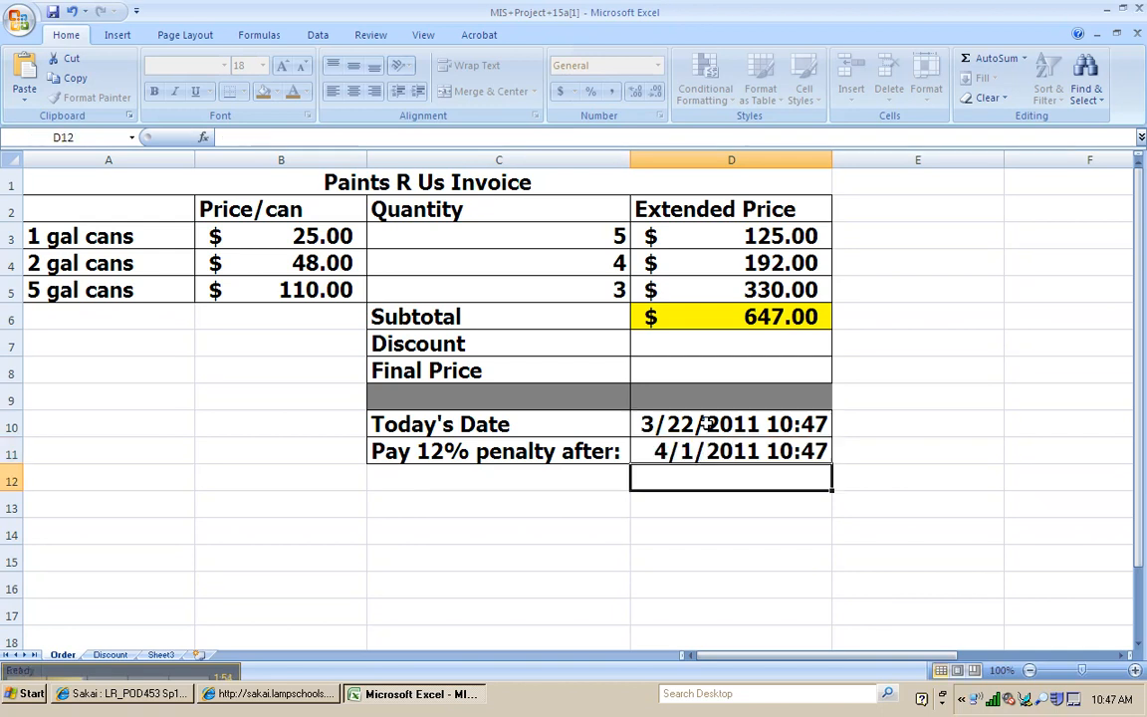
Insert an IF function in Discount cell D7, keeping its arguments dialog clear of the Subtotal cell
click(648, 347)
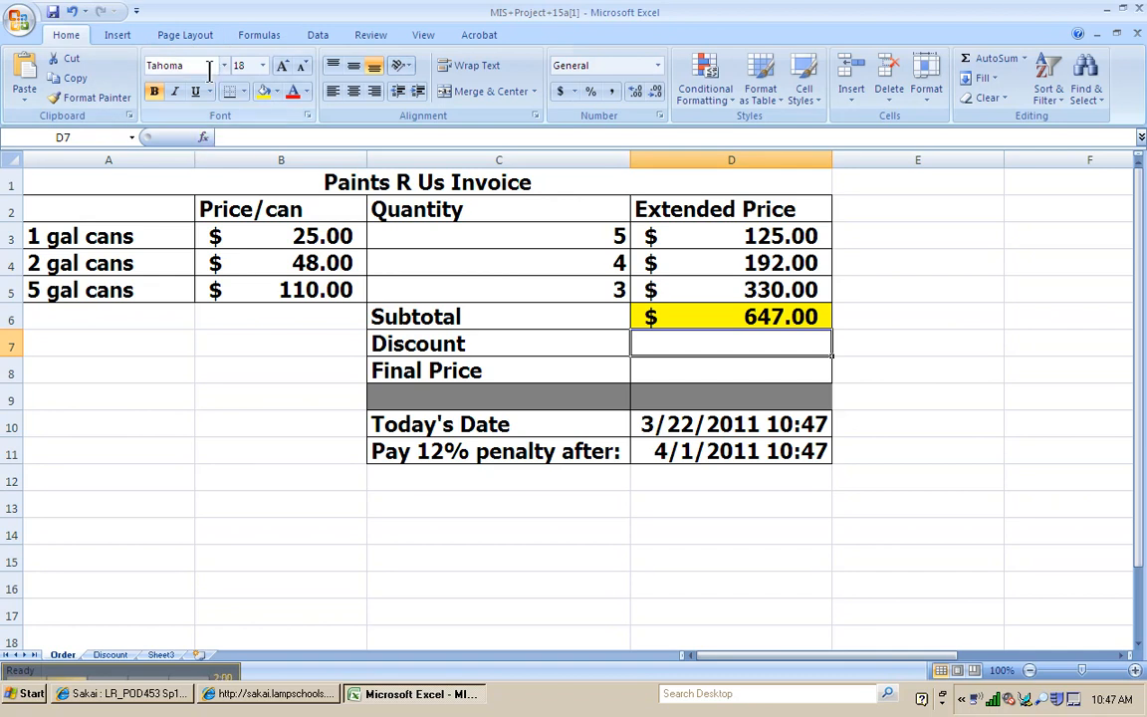
click(203, 141)
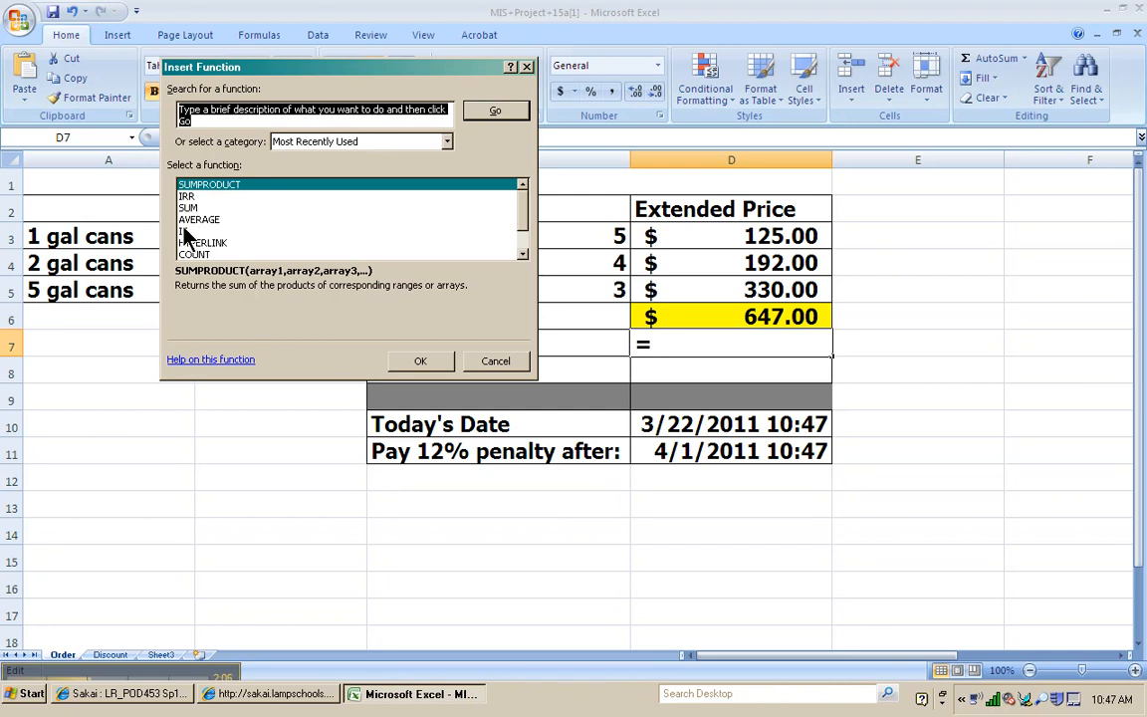
click(184, 231)
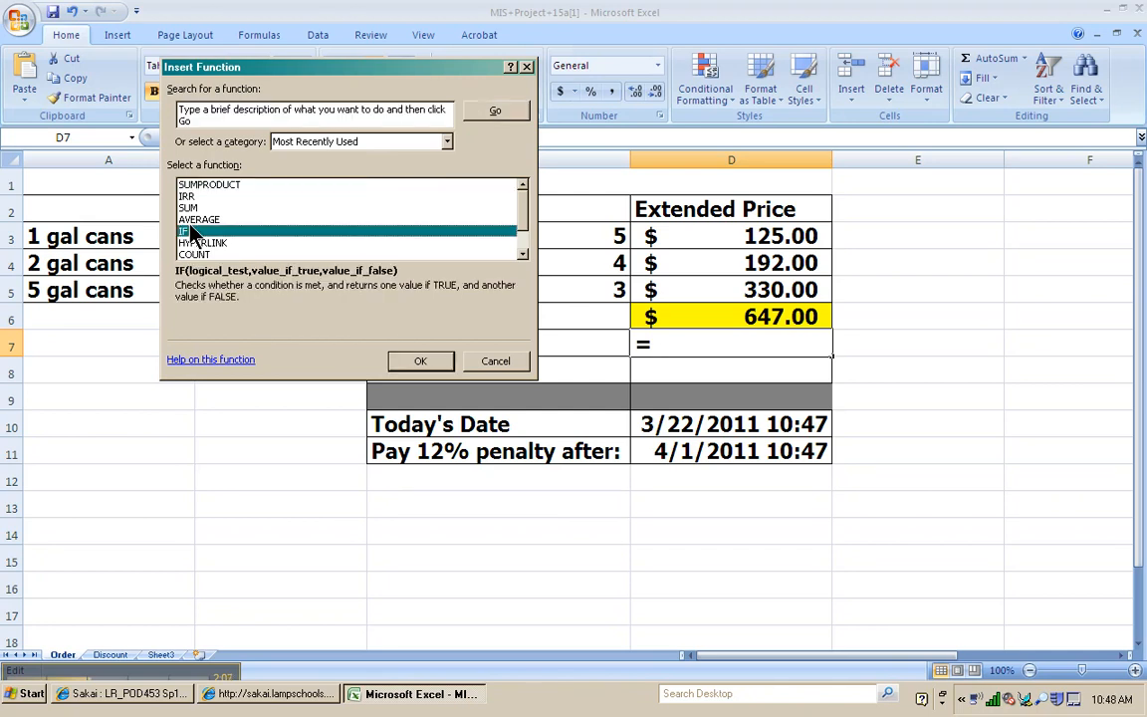
click(412, 366)
drag(257, 100, 211, 22)
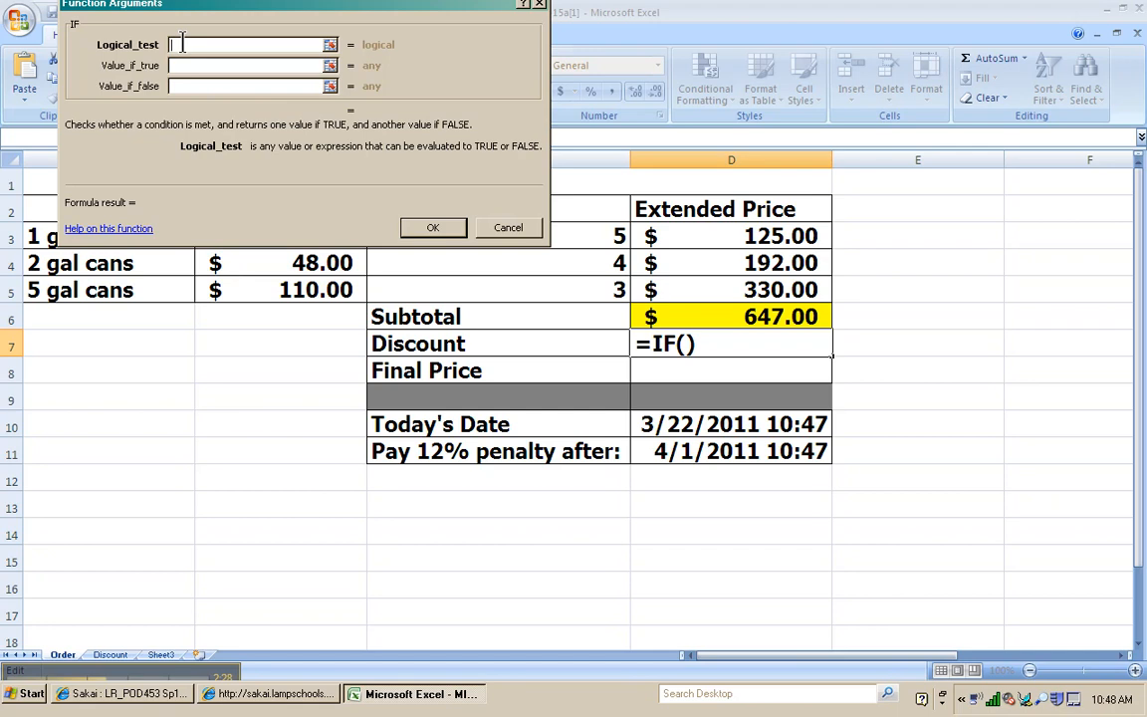
Set the IF function's logical test to D6>Discount!A4, comparing the subtotal with the >$1000 tier cell
click(711, 318)
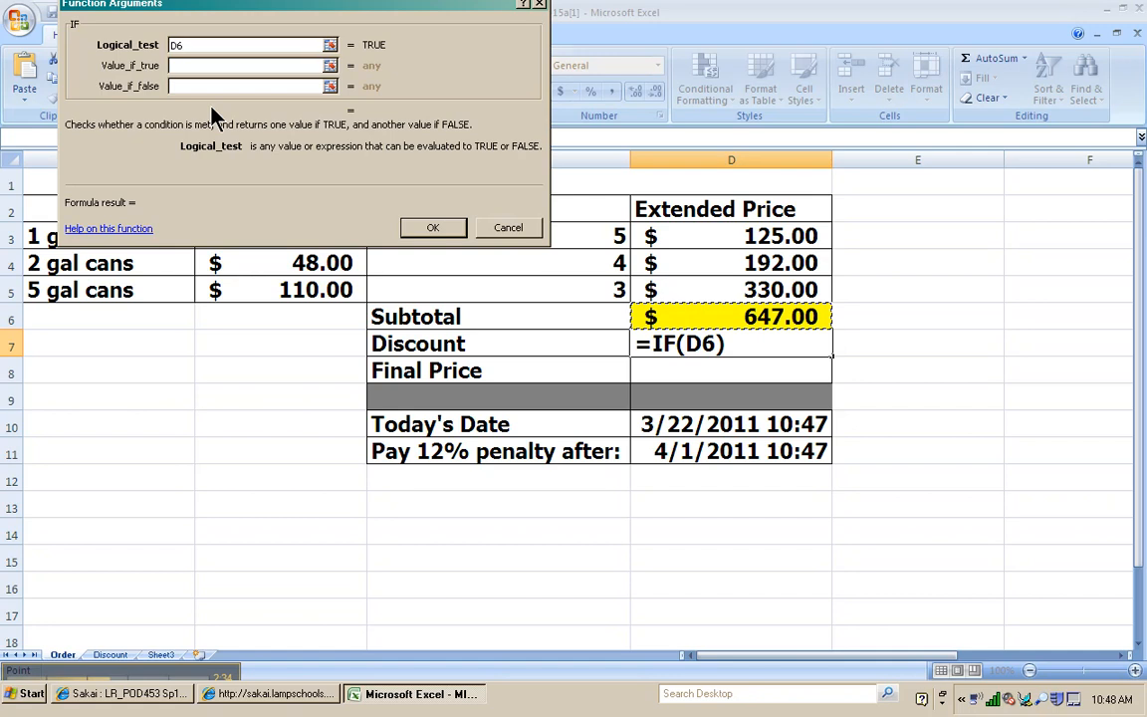
text(>)
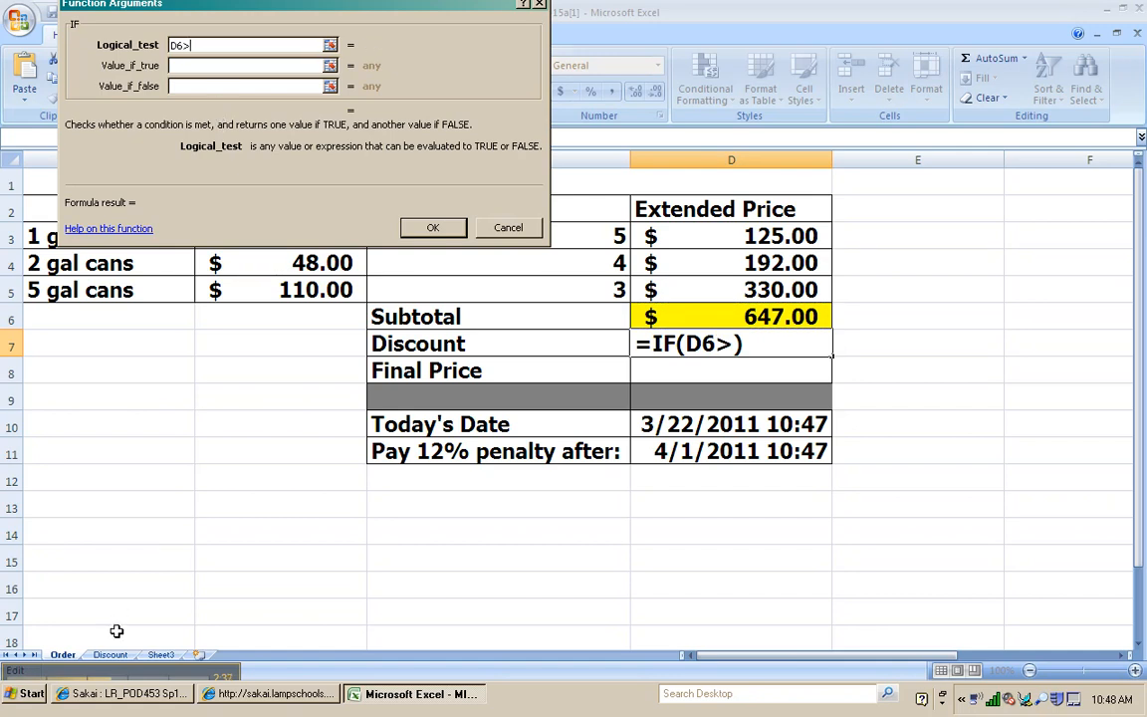
click(110, 655)
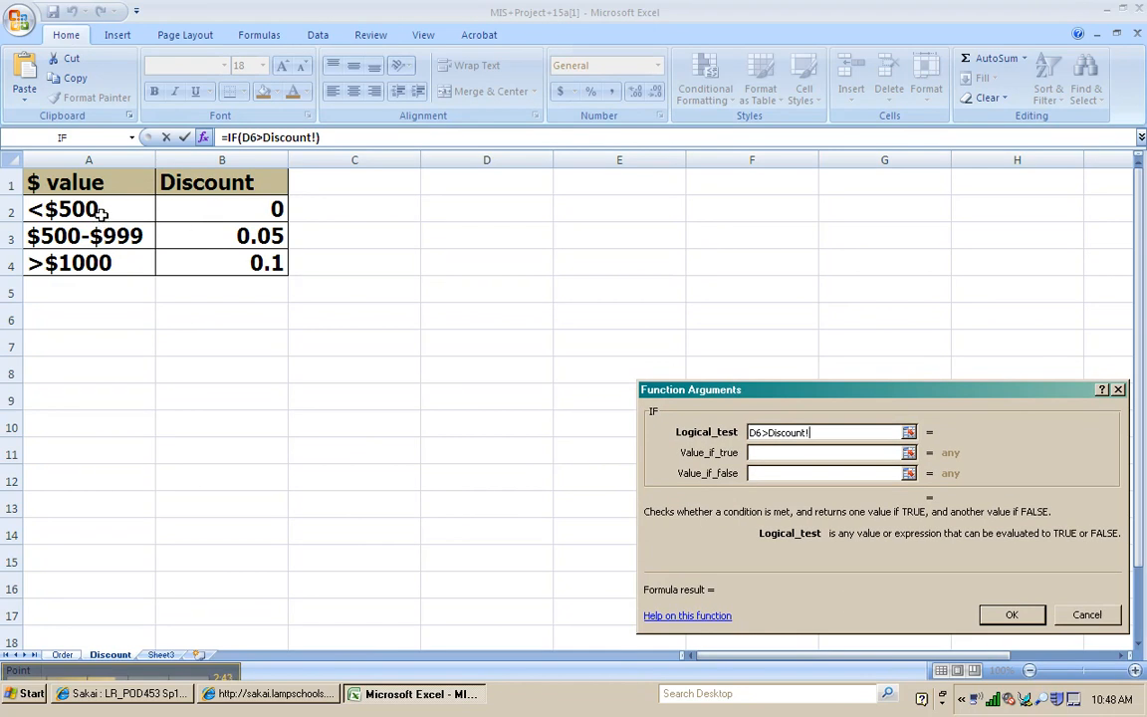
click(111, 264)
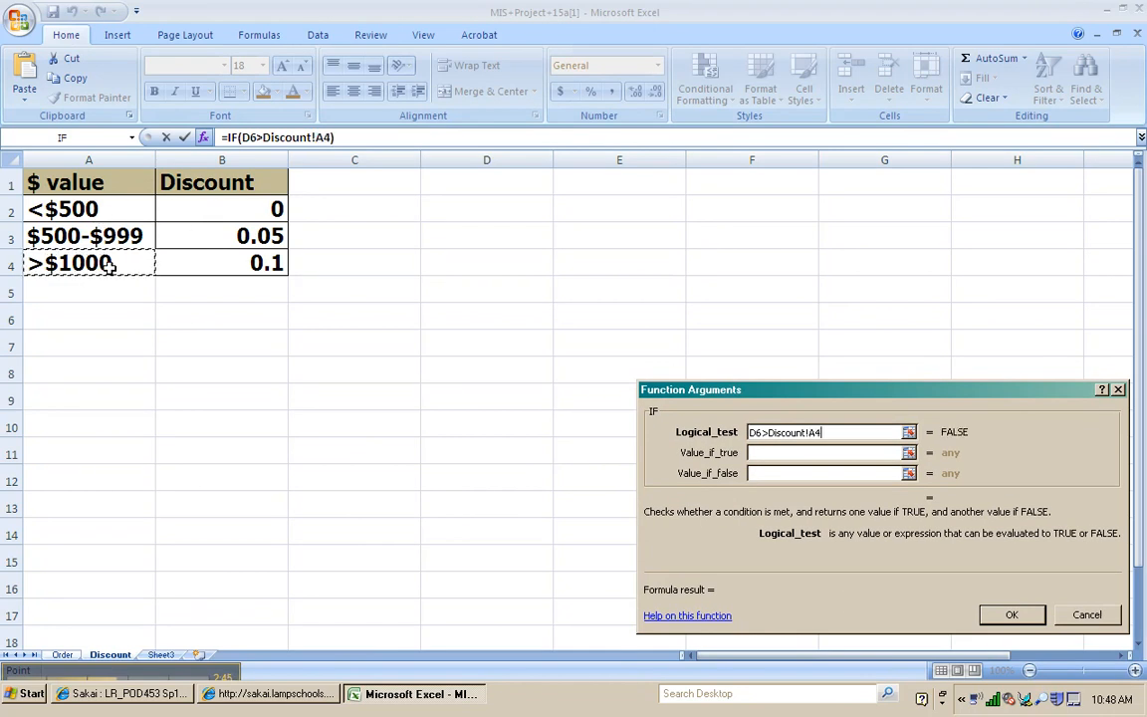
Set the IF function's value if true to D6*Discount!B4, multiplying the subtotal by the >$1000 tier's rate
click(766, 453)
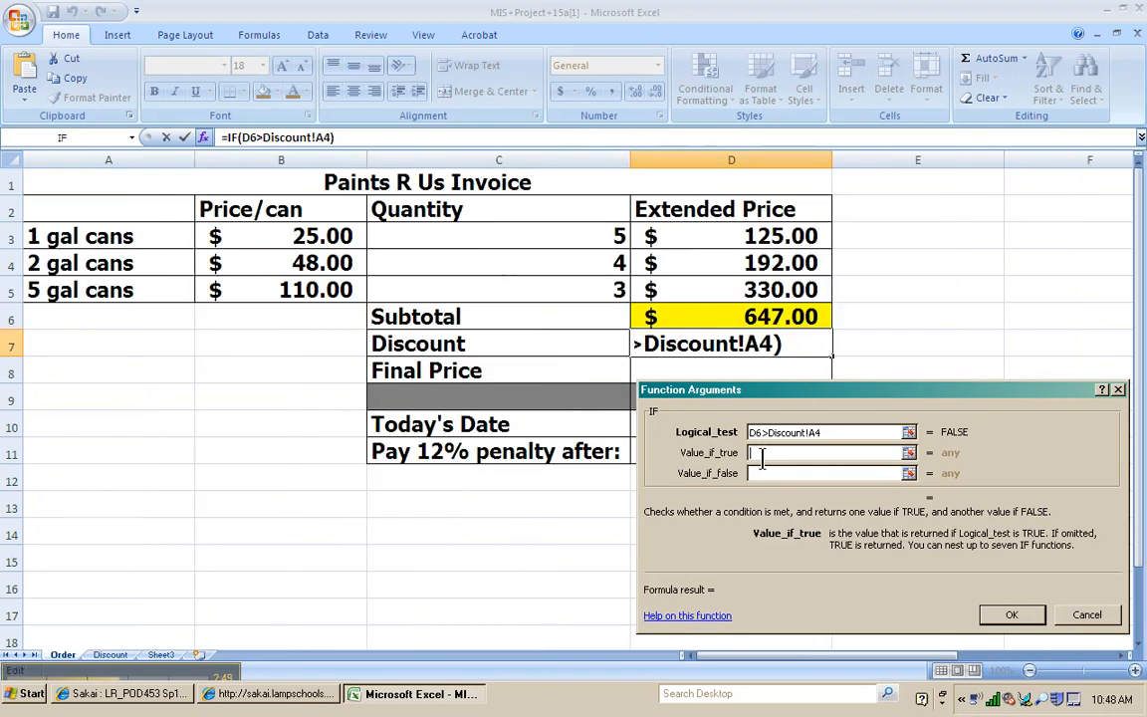
click(714, 318)
text(*)
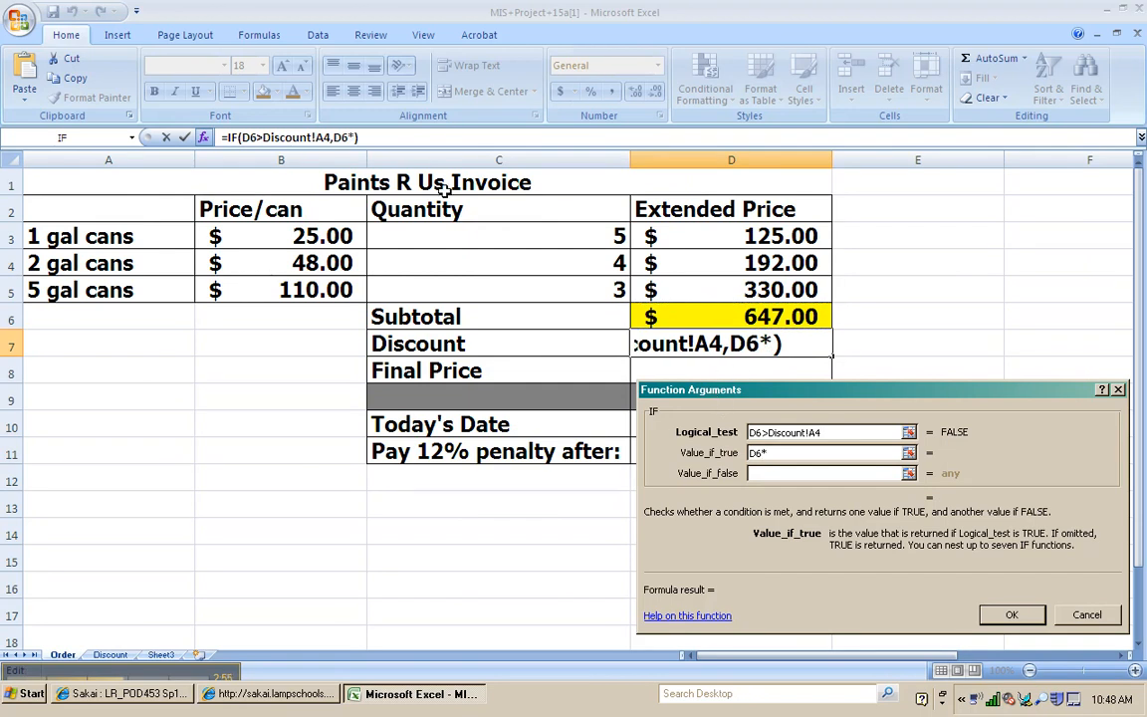
click(109, 654)
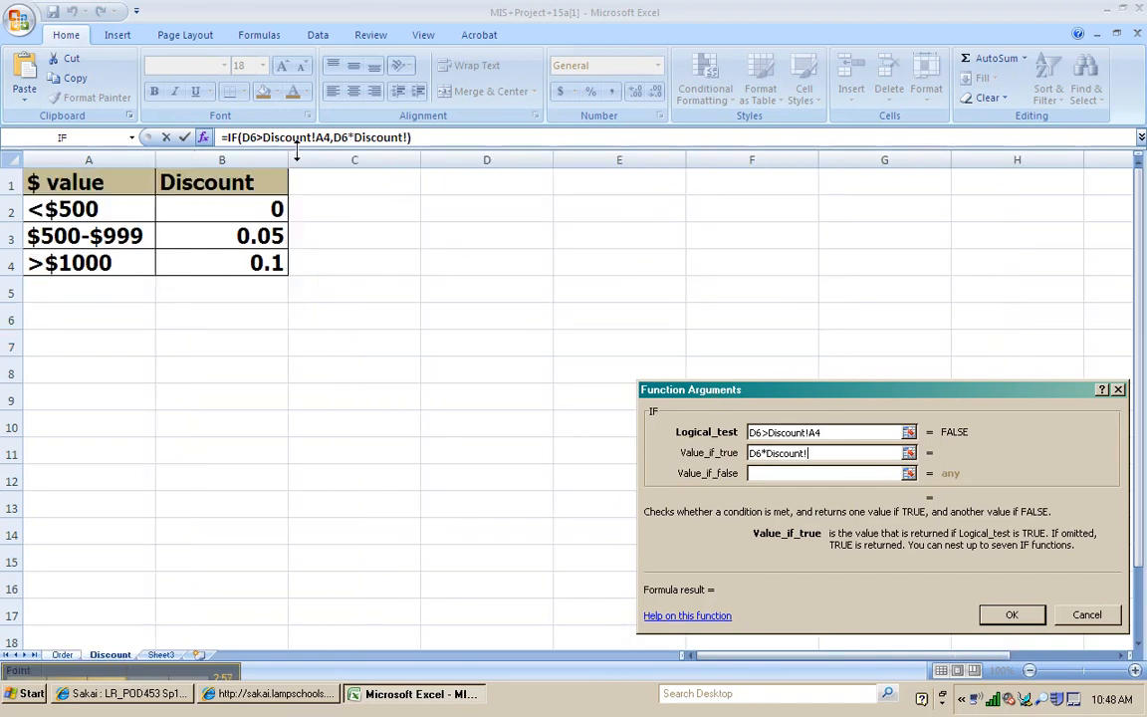
click(249, 269)
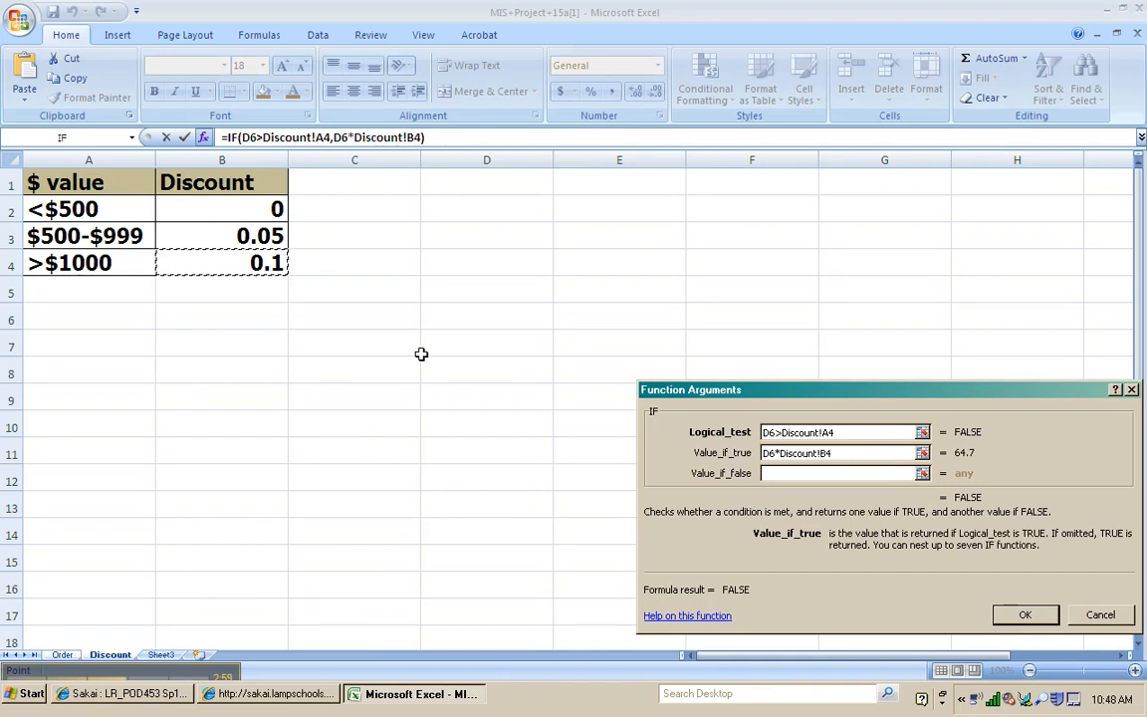
click(781, 473)
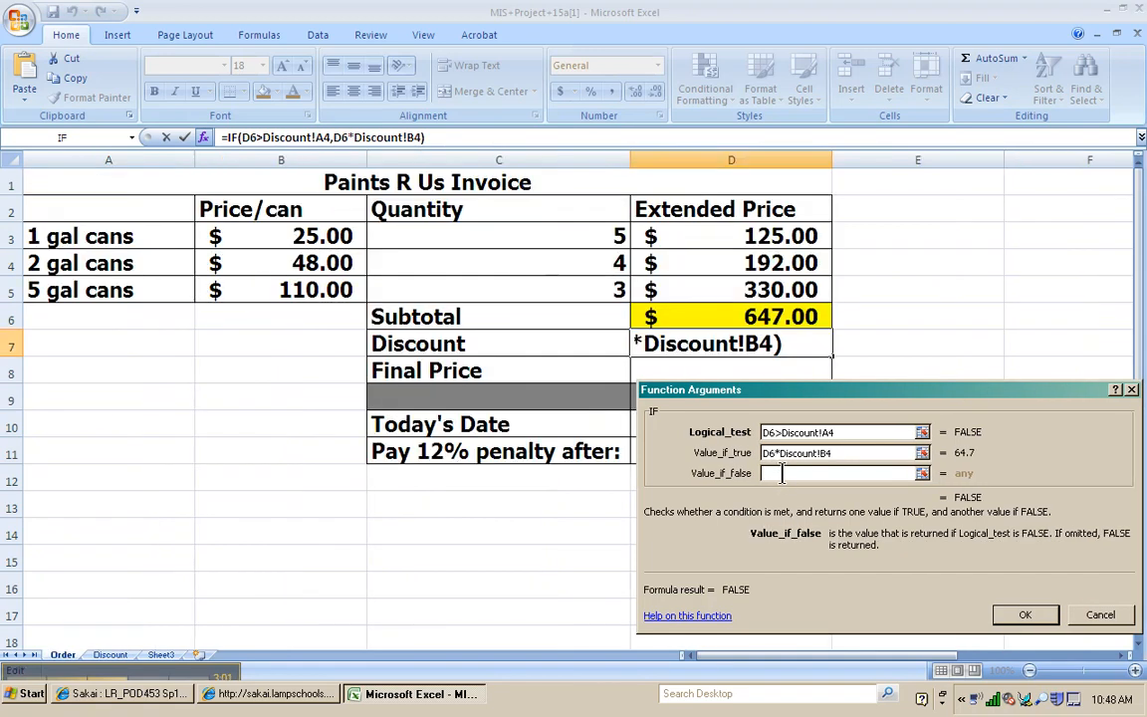
text(If)
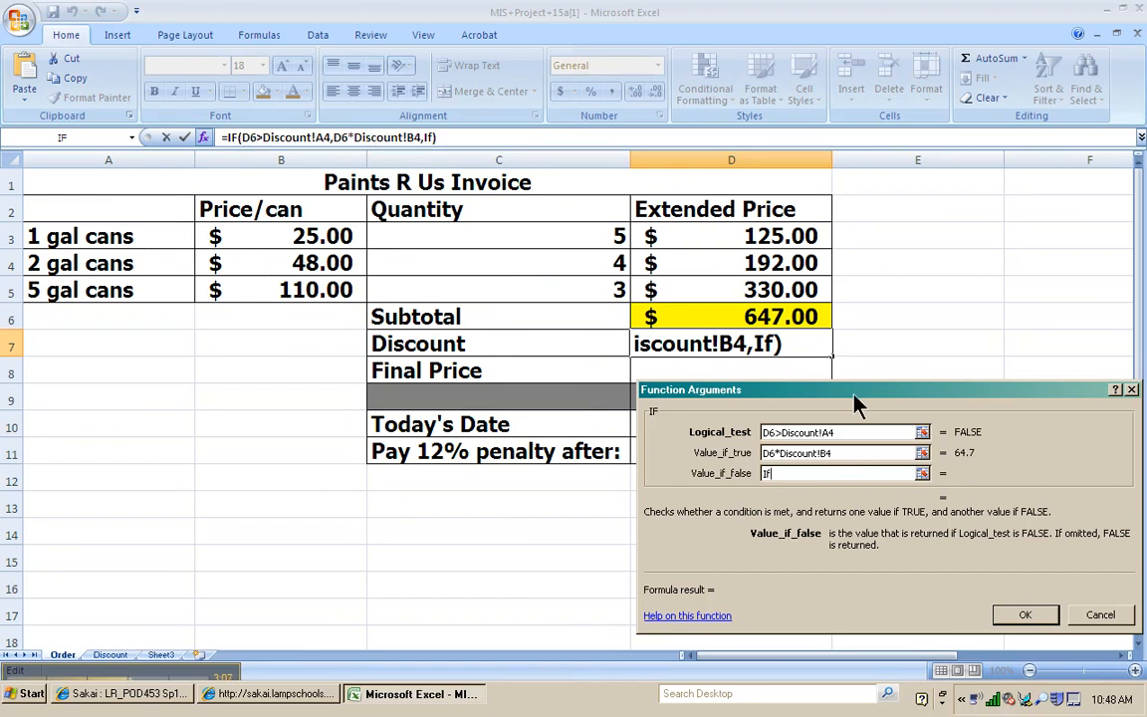
text(()
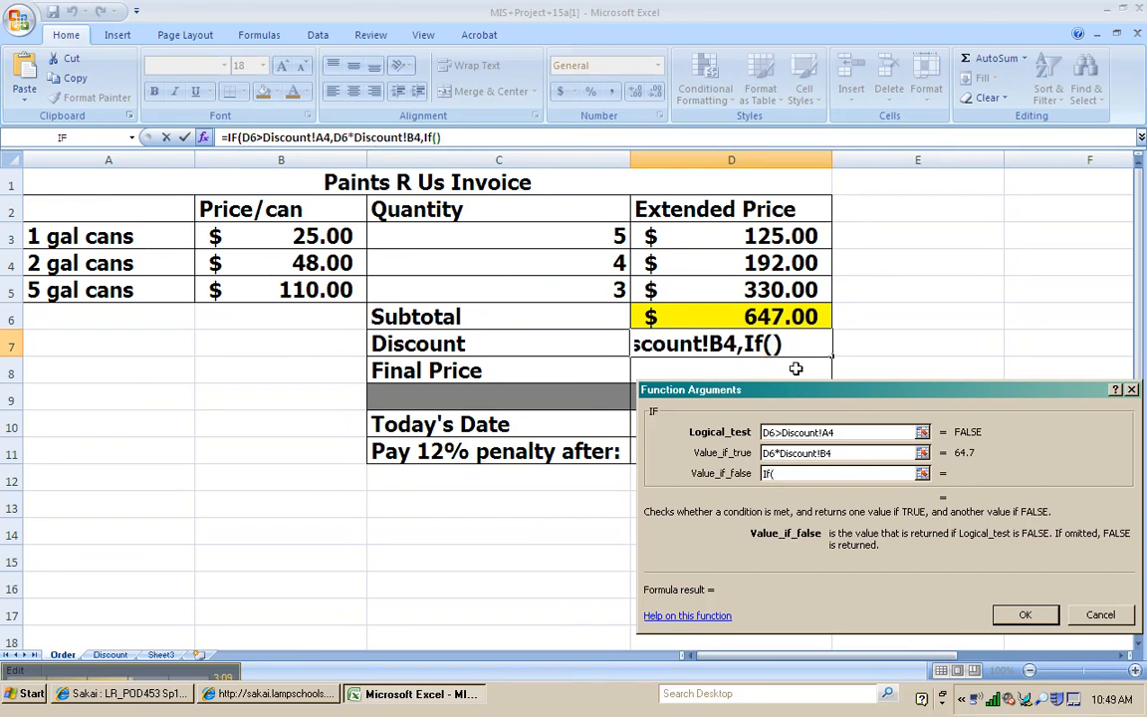
click(726, 316)
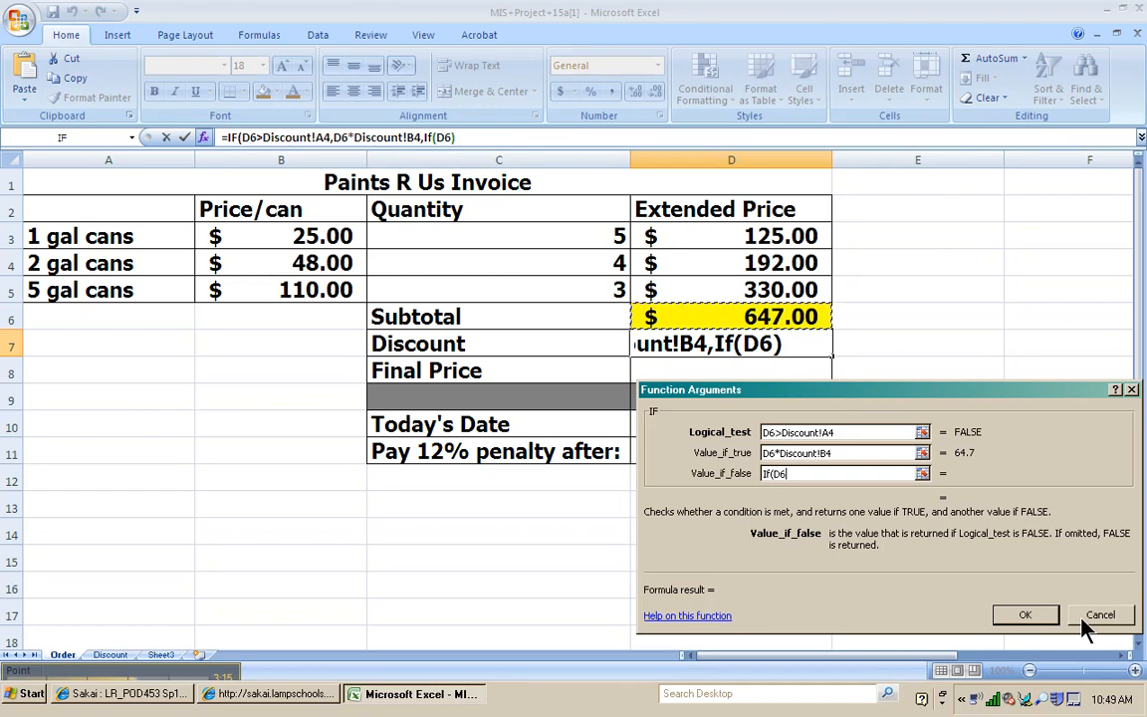
text(>)
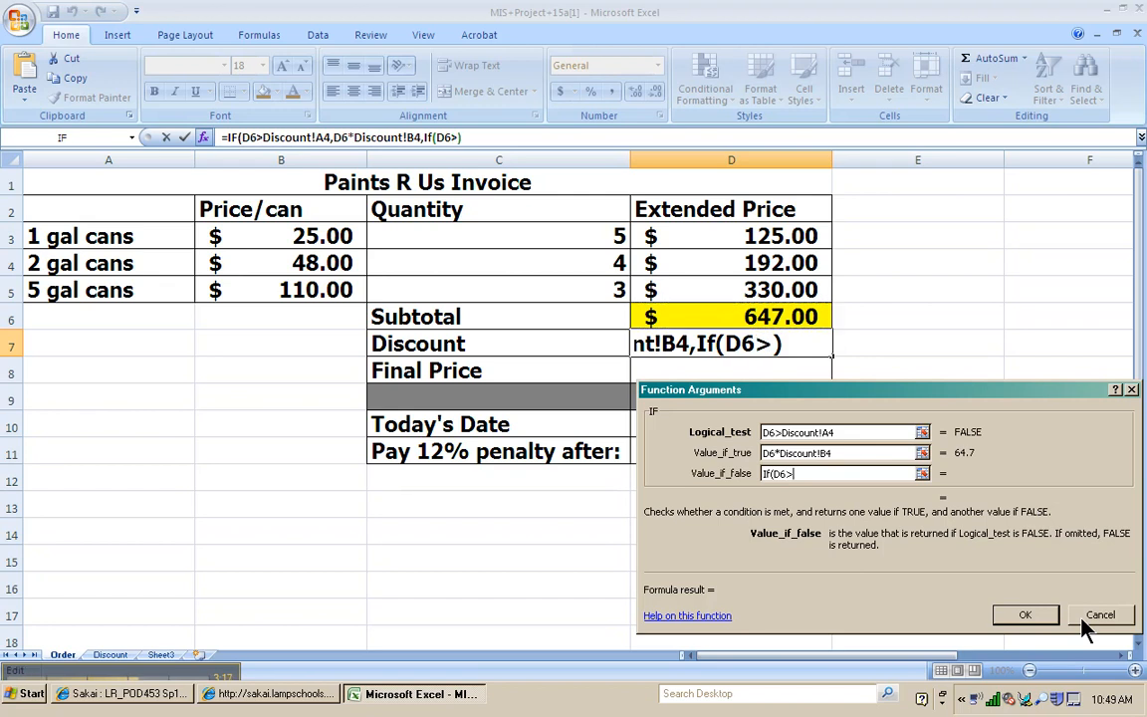
click(109, 654)
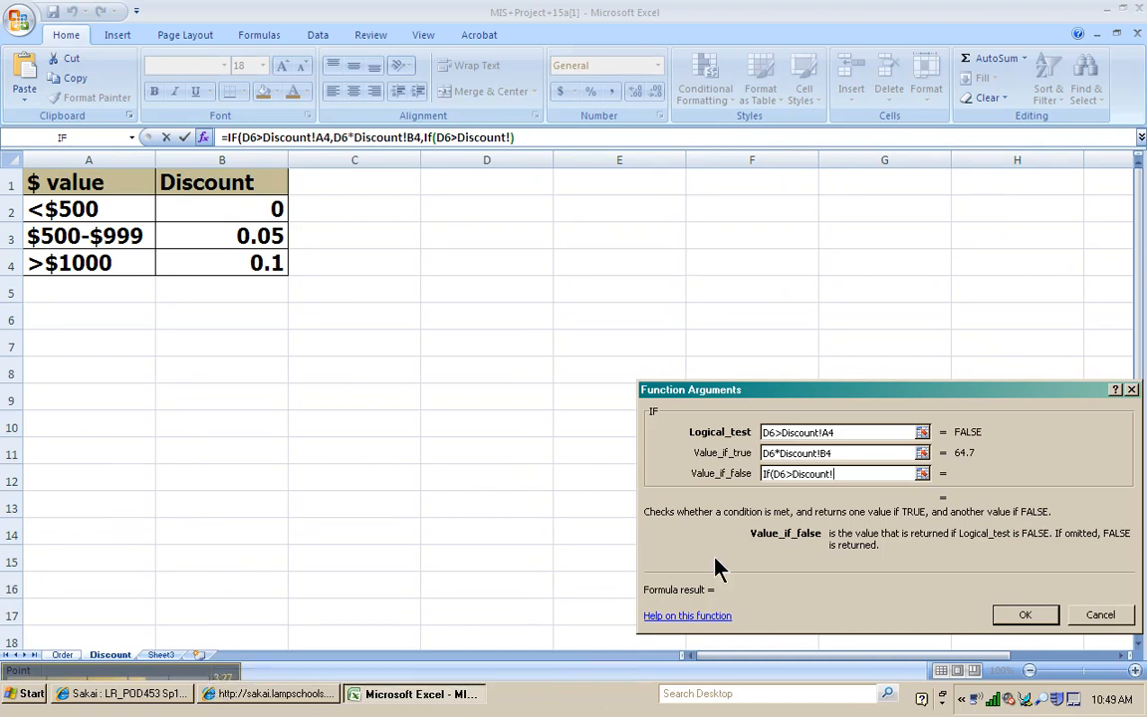
drag(839, 474, 765, 475)
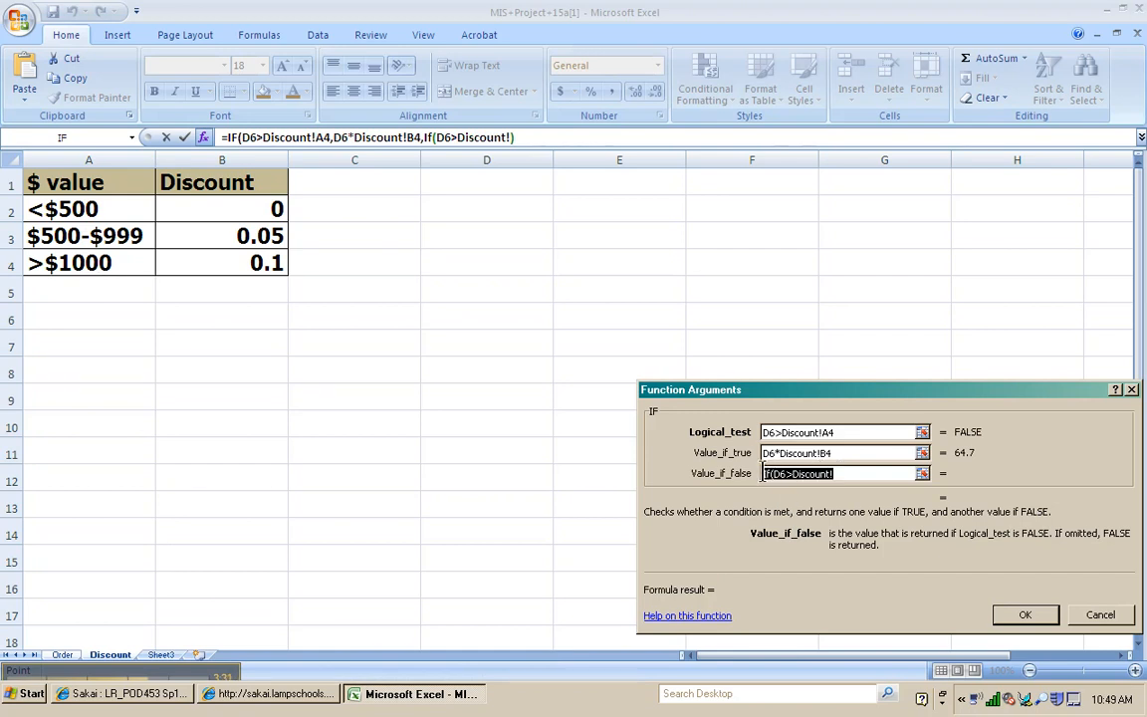
key(BackSpace)
Begin a nested IF as the IF function's value if false, testing whether the Order sheet's subtotal exceeds 500 with Order!D6>500
text(If)
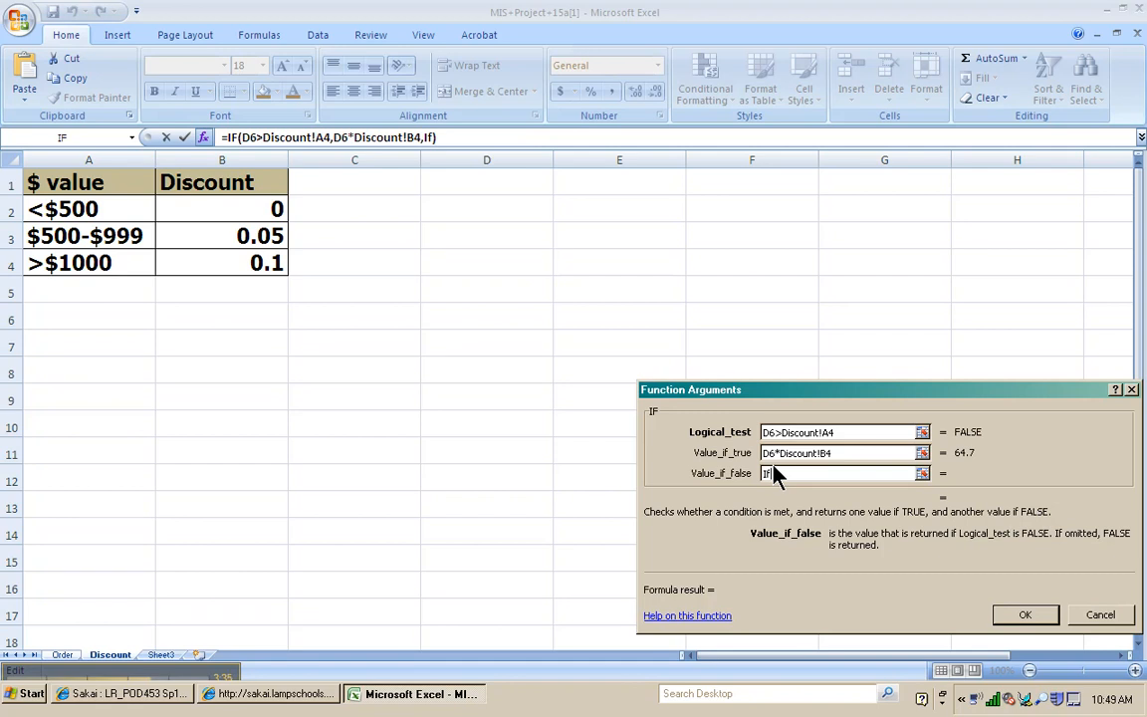
text(()
click(62, 655)
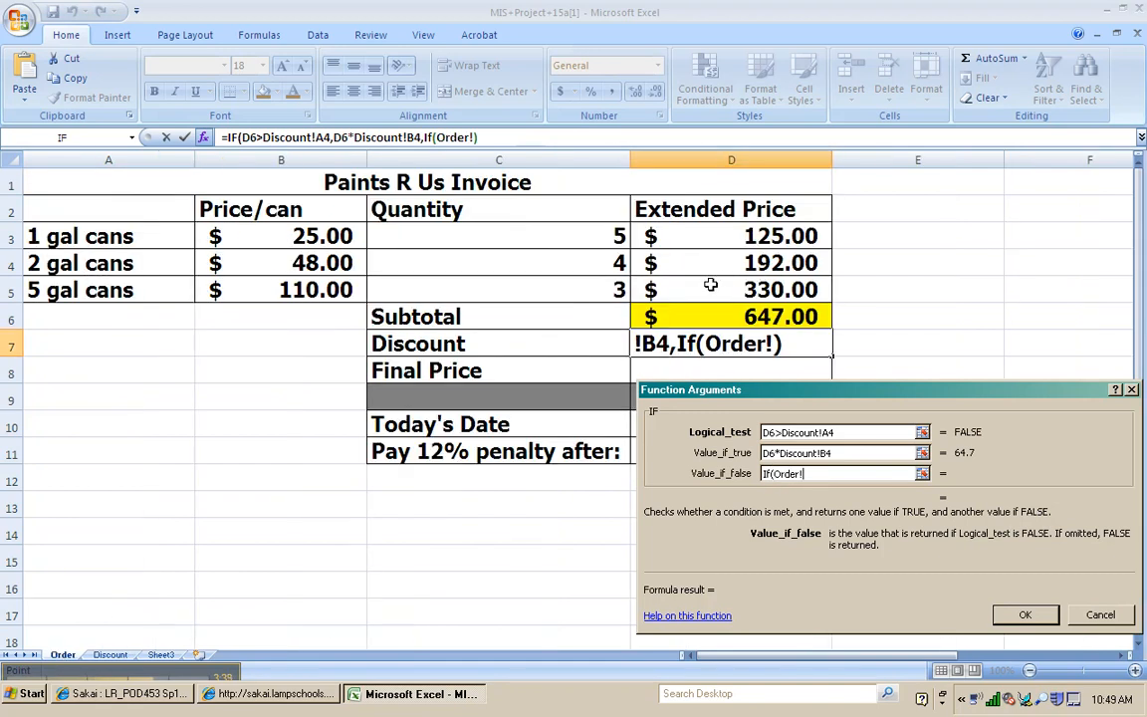
click(703, 315)
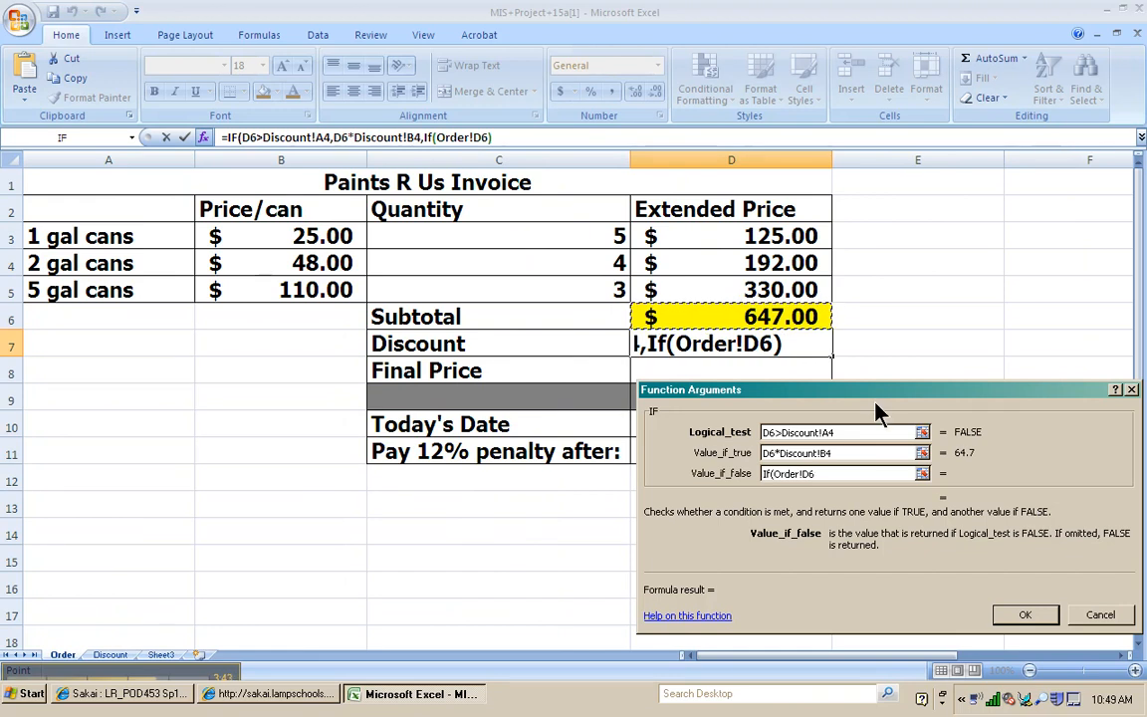
text(>500)
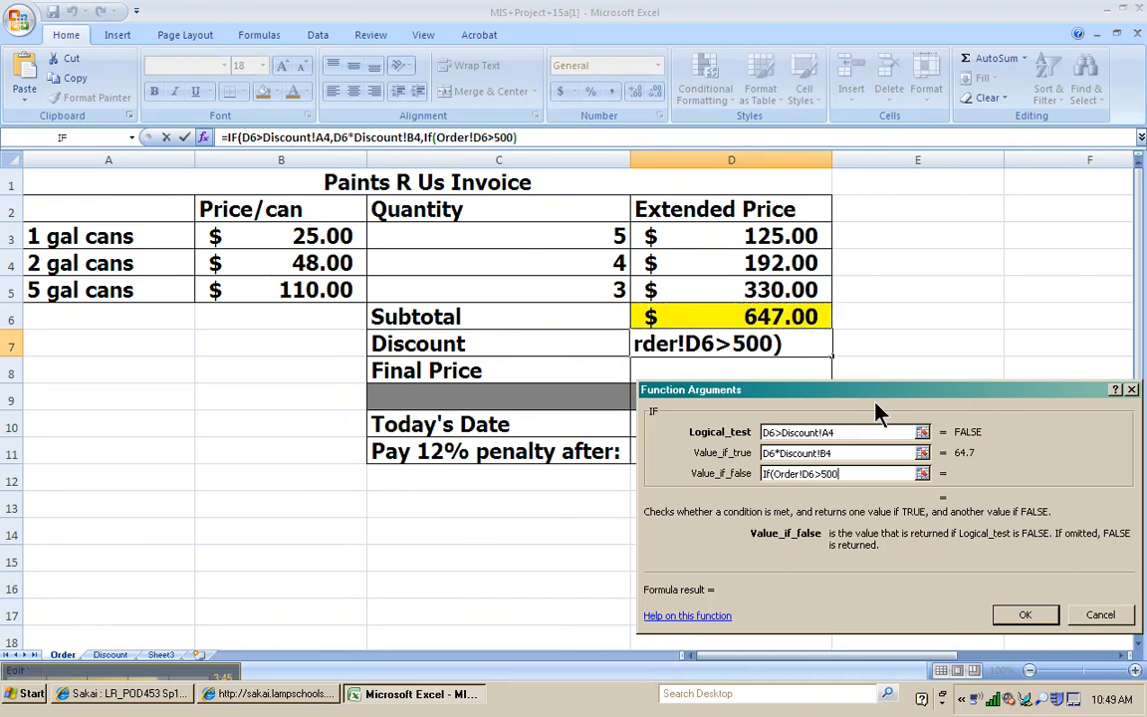
Give the nested IF the value if true Order!D6*.05, applying the 5% rate to the subtotal
text(,)
click(735, 319)
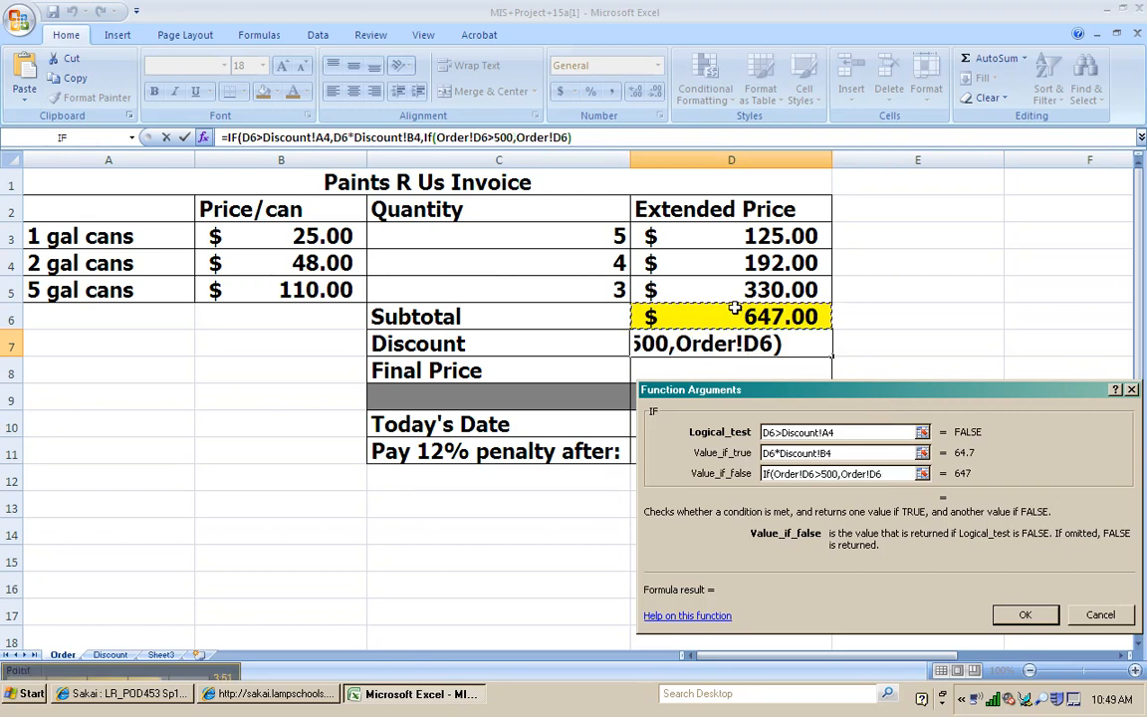
text(*)
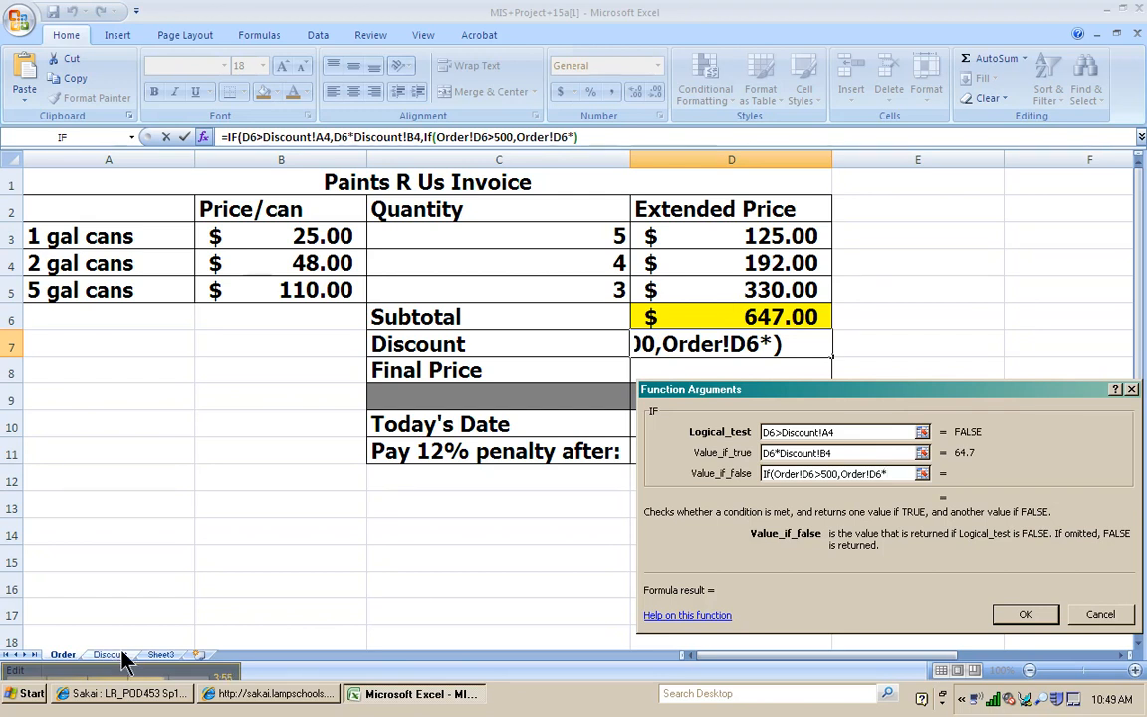
text(.05,)
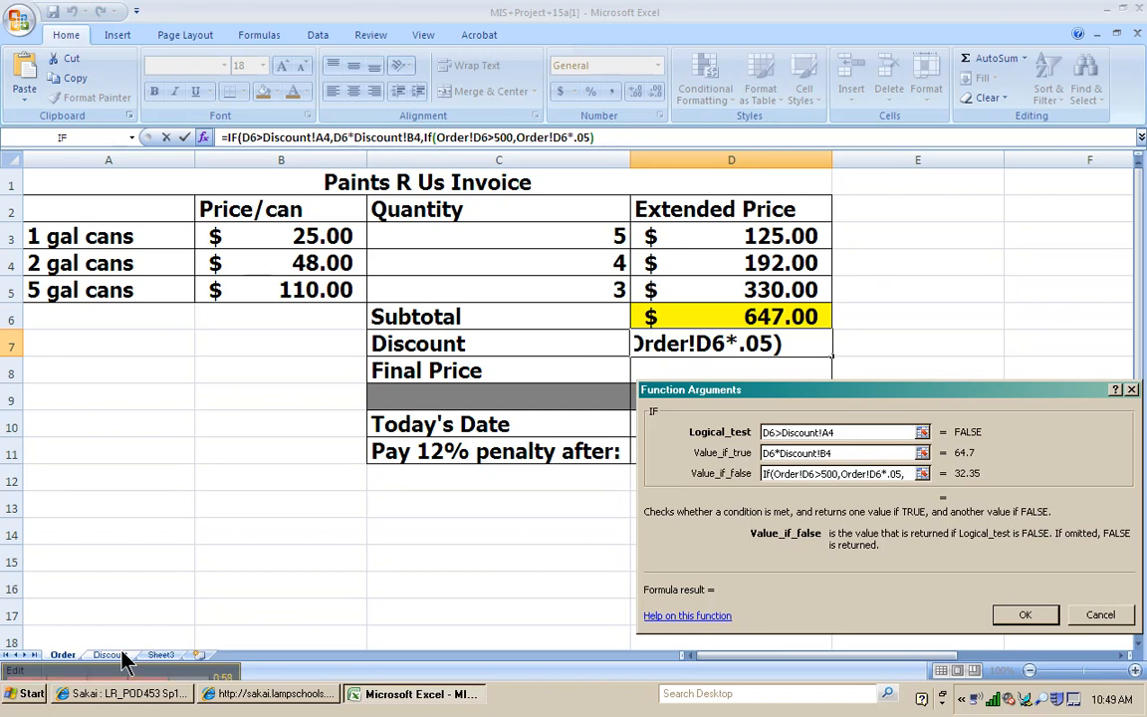
Complete the nested IF with 0 as its value if false and accept the Discount formula in D7
text())
key(BackSpace)
text(,0)
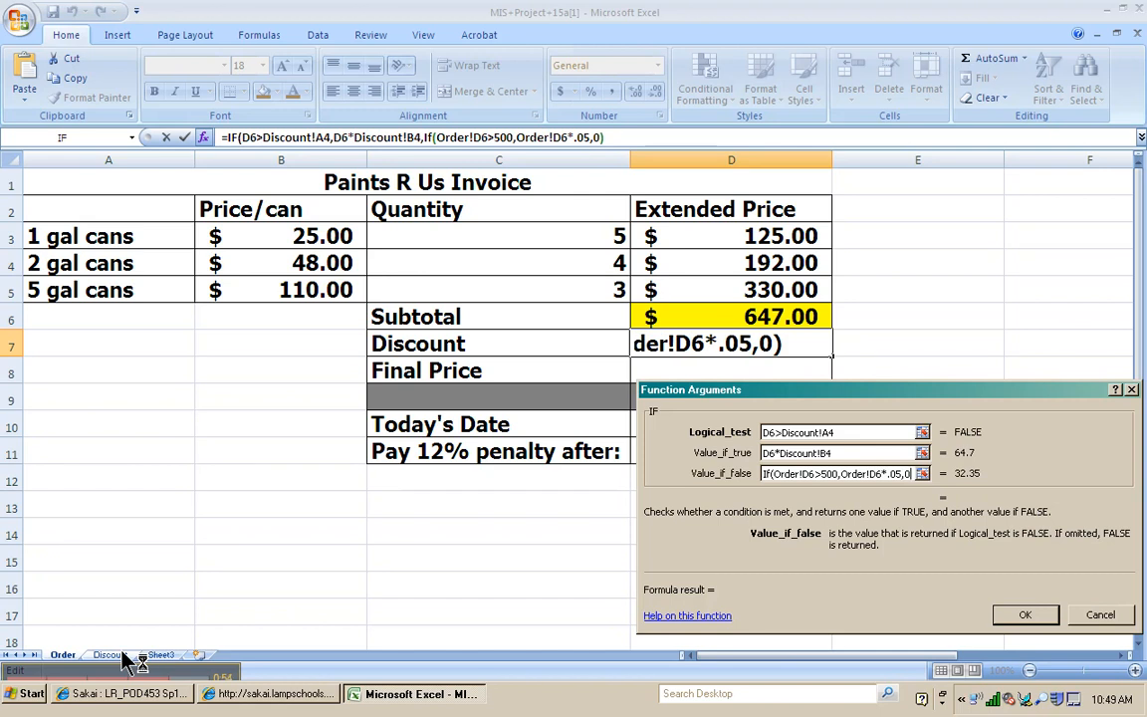
text())
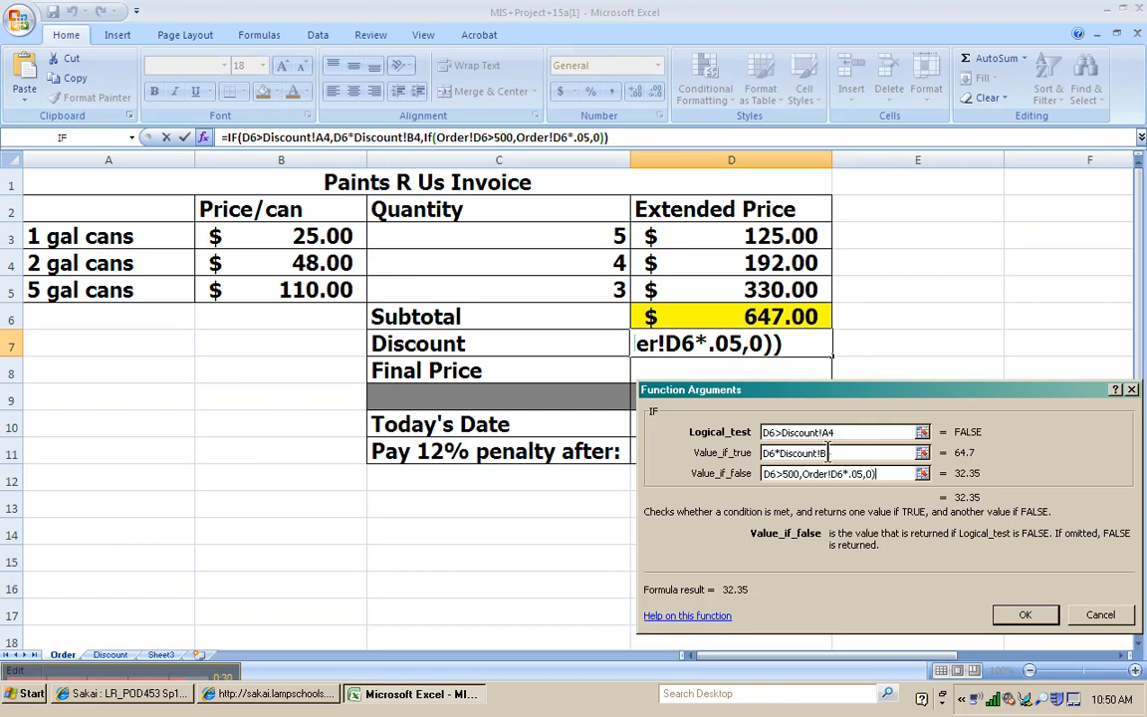
click(823, 473)
click(1017, 617)
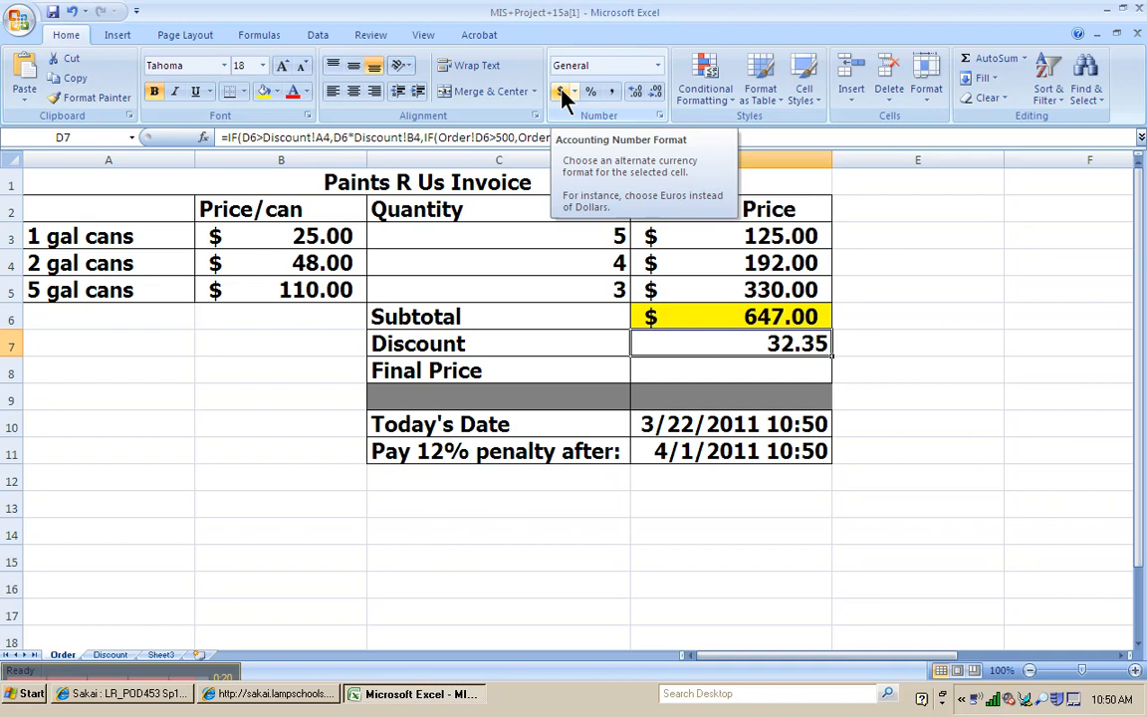
Format Discount cell D7 as Currency and enter =D6-D7 in Final Price cell D8
click(657, 70)
click(606, 167)
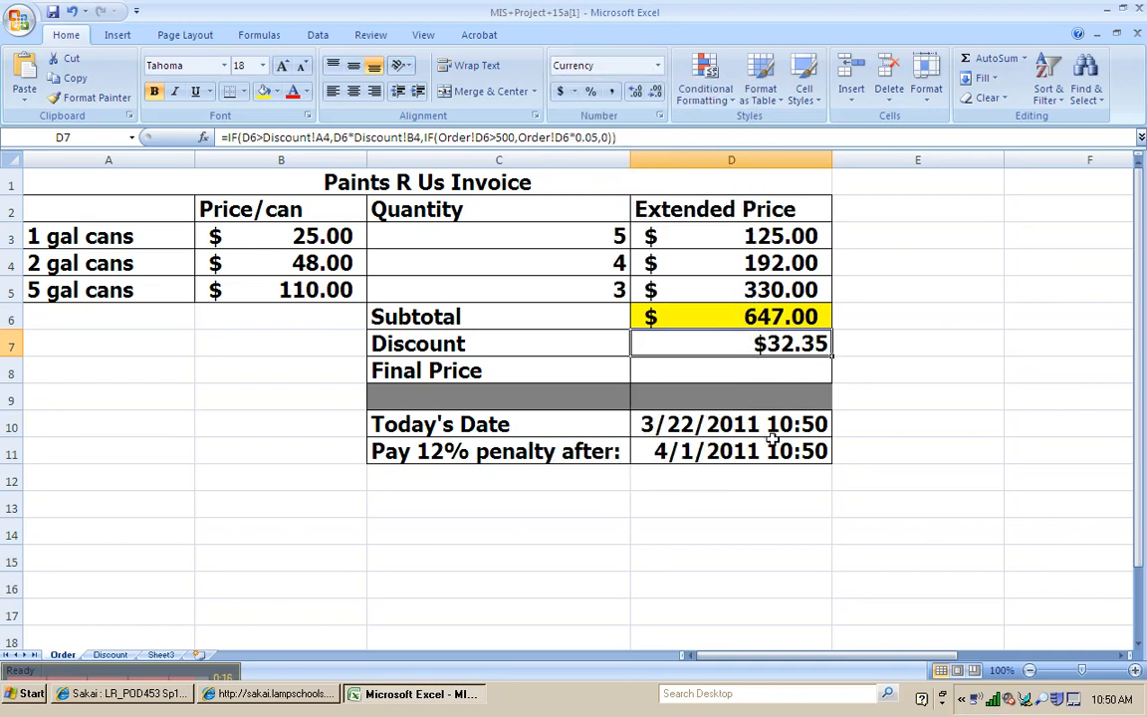
click(678, 365)
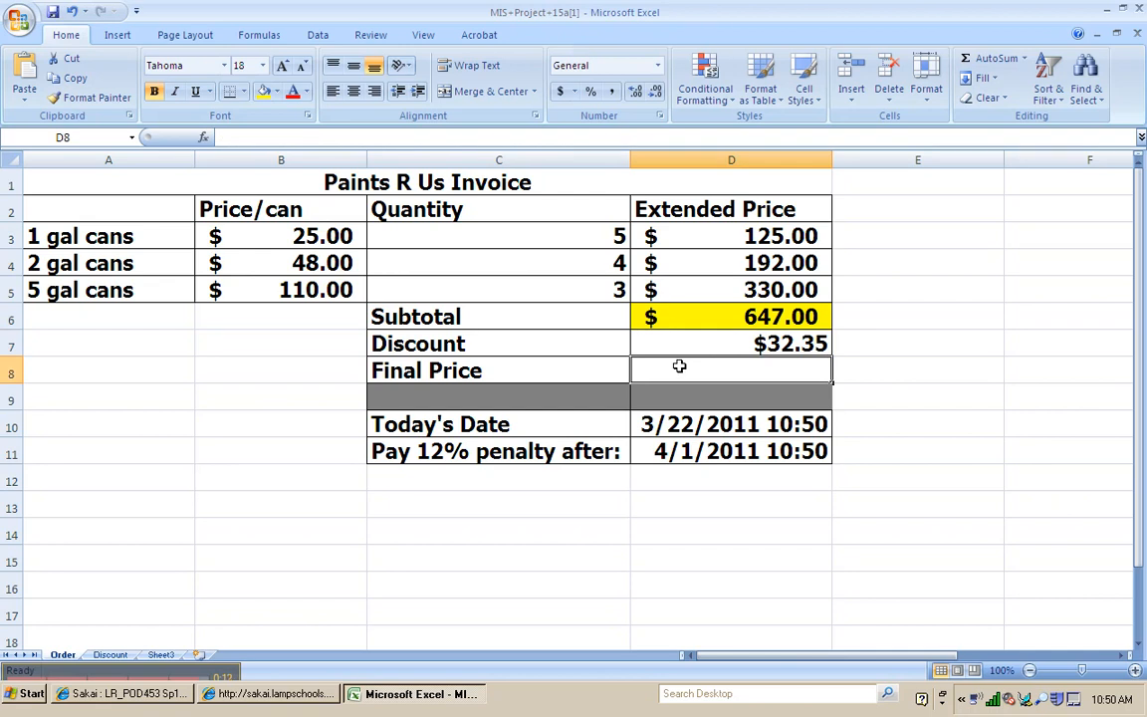
text(=)
click(700, 314)
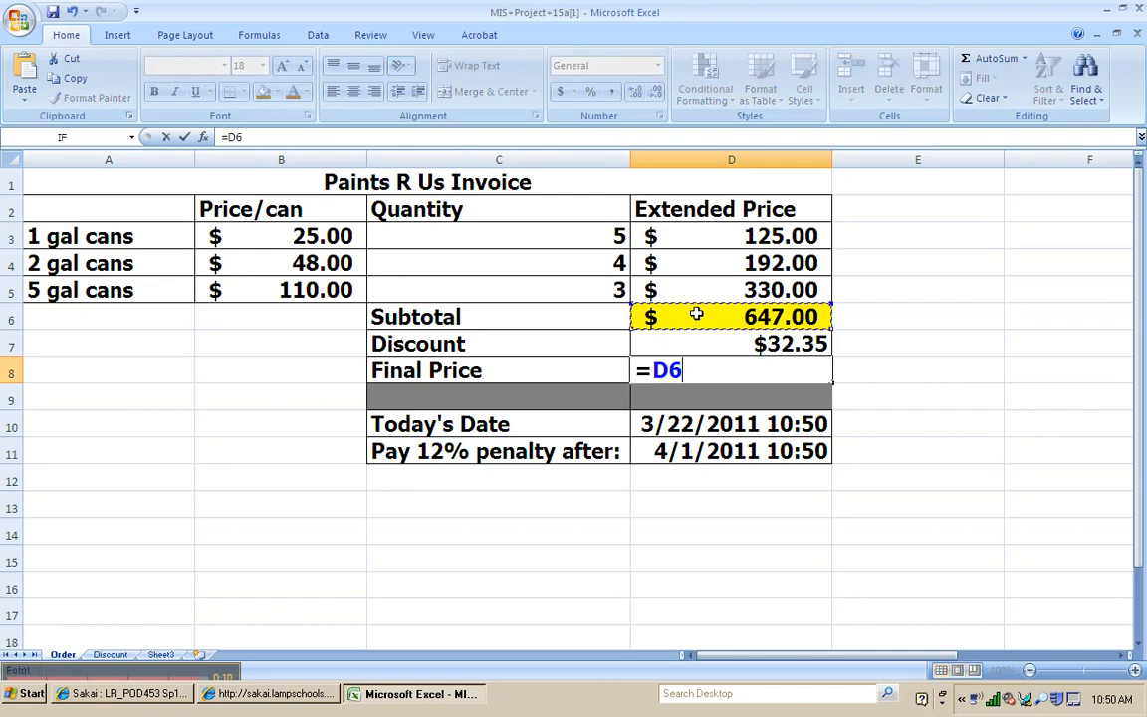
text(-)
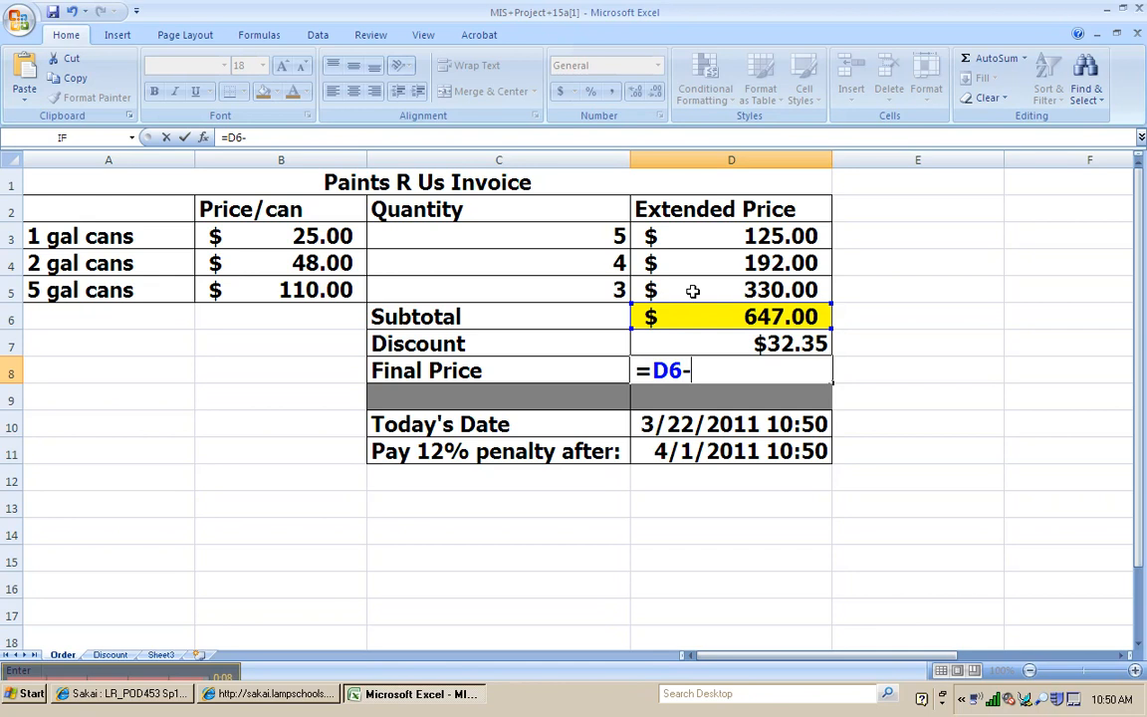
click(735, 339)
key(Return)
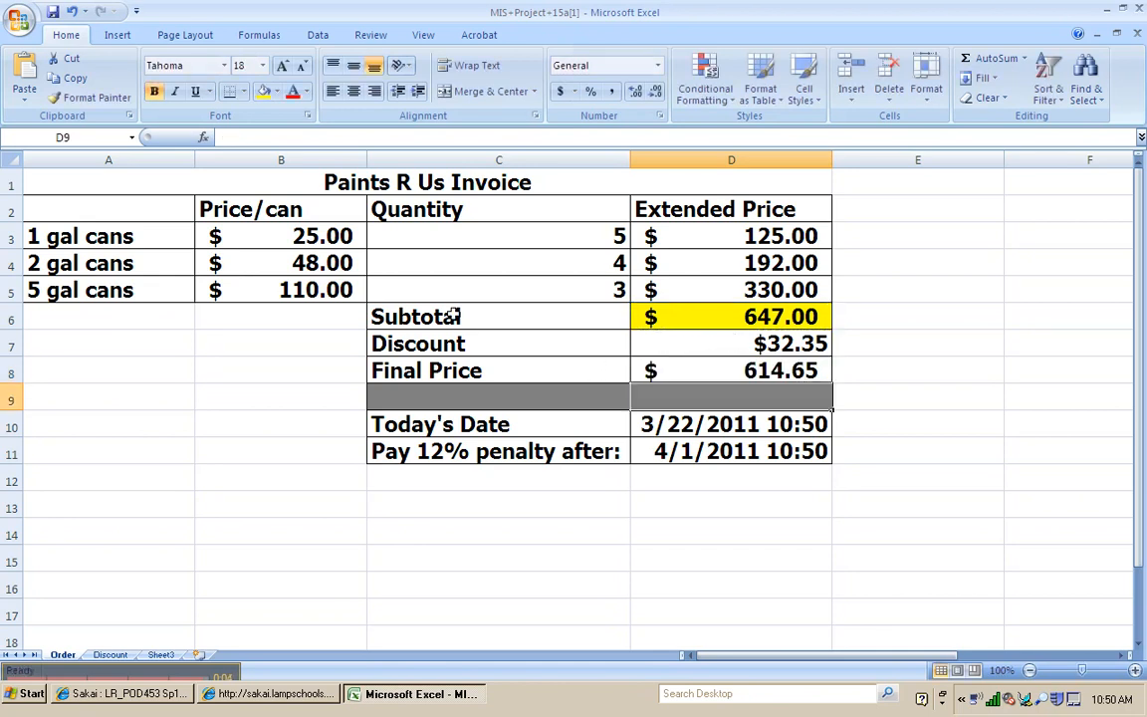
drag(525, 236, 523, 273)
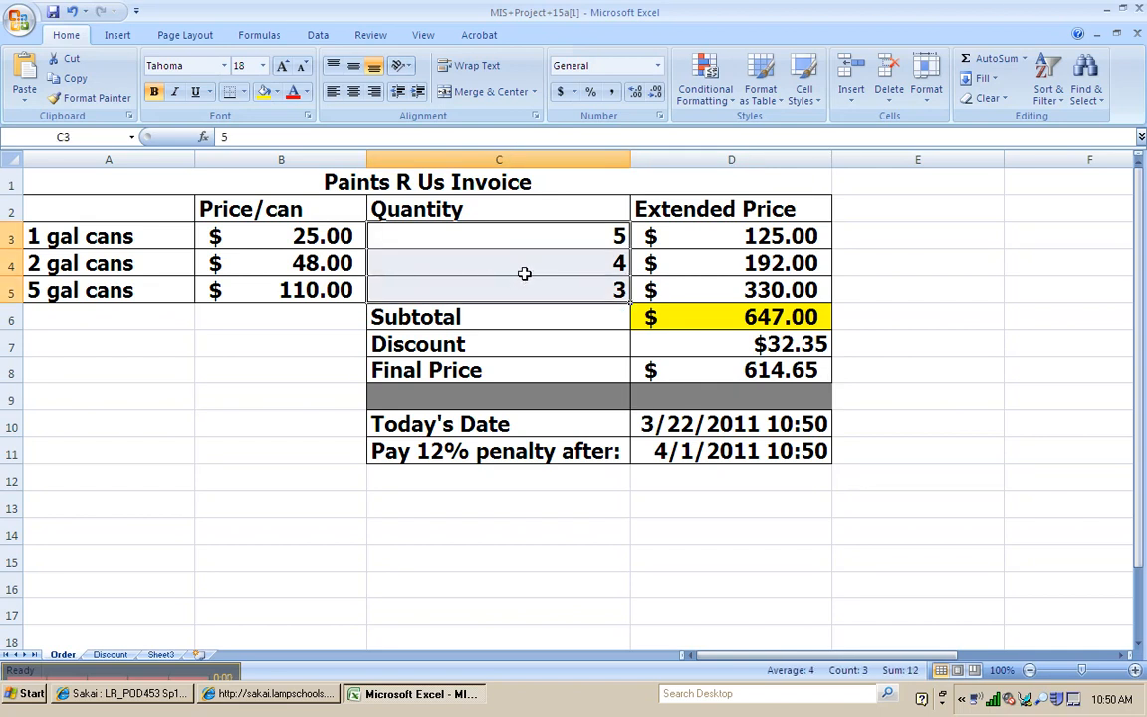